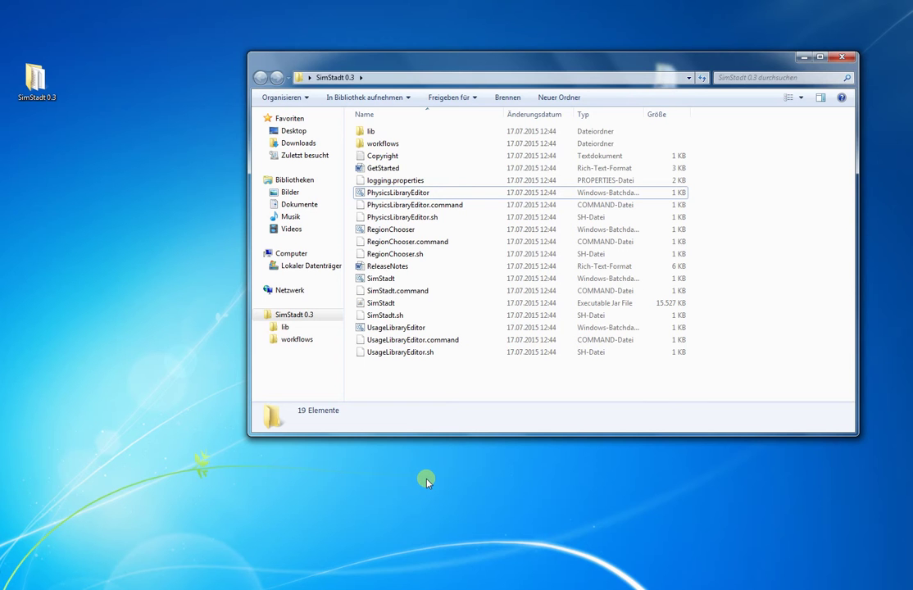
Launch PhysicsLibraryEditor from the SimStadt 0.3 folder and import the German Building Typology standard library
double_click(412, 198)
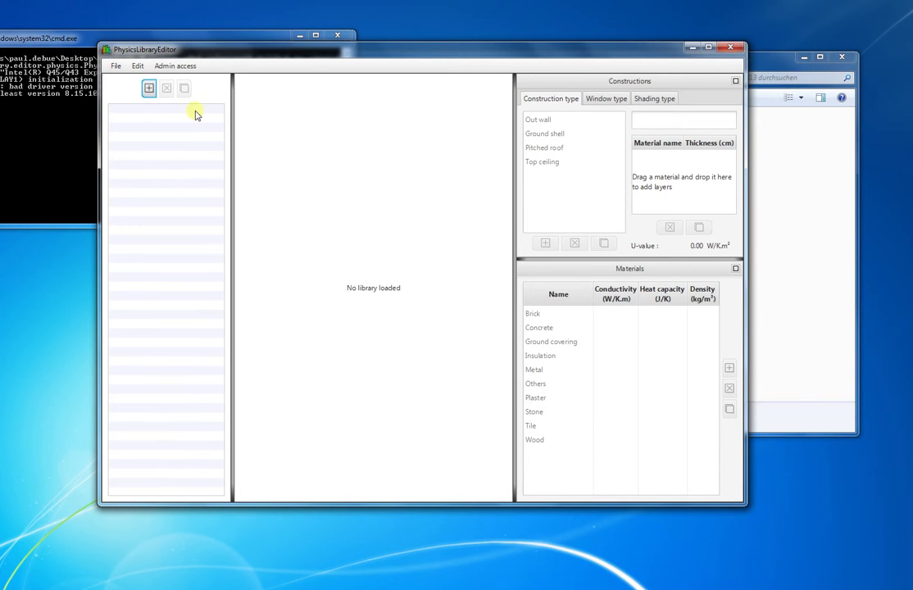
left_click(117, 69)
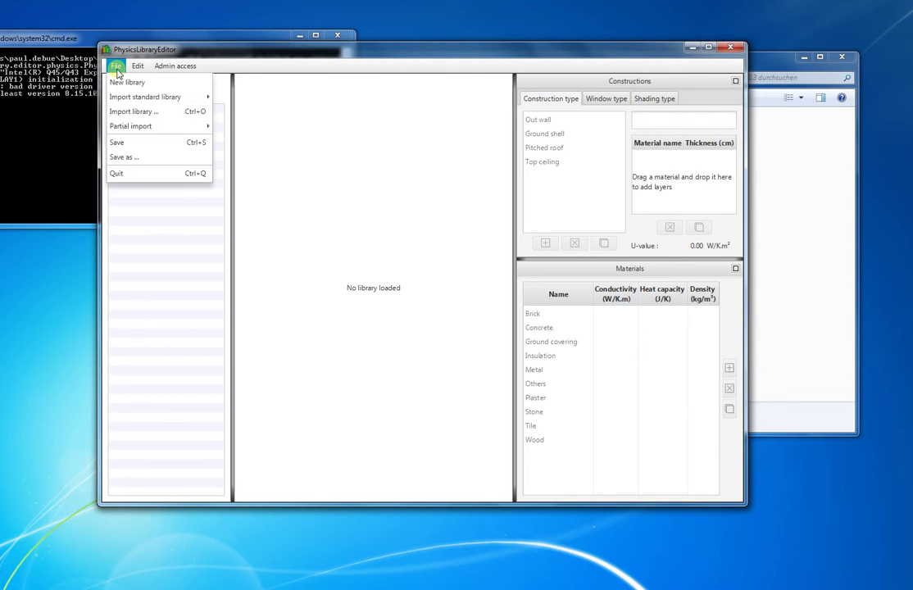
left_click(174, 97)
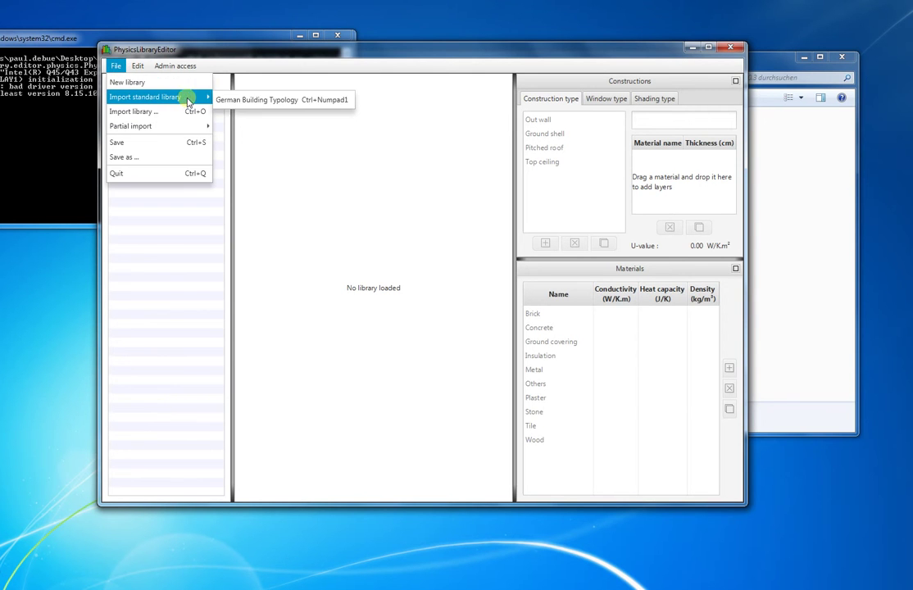
left_click(239, 101)
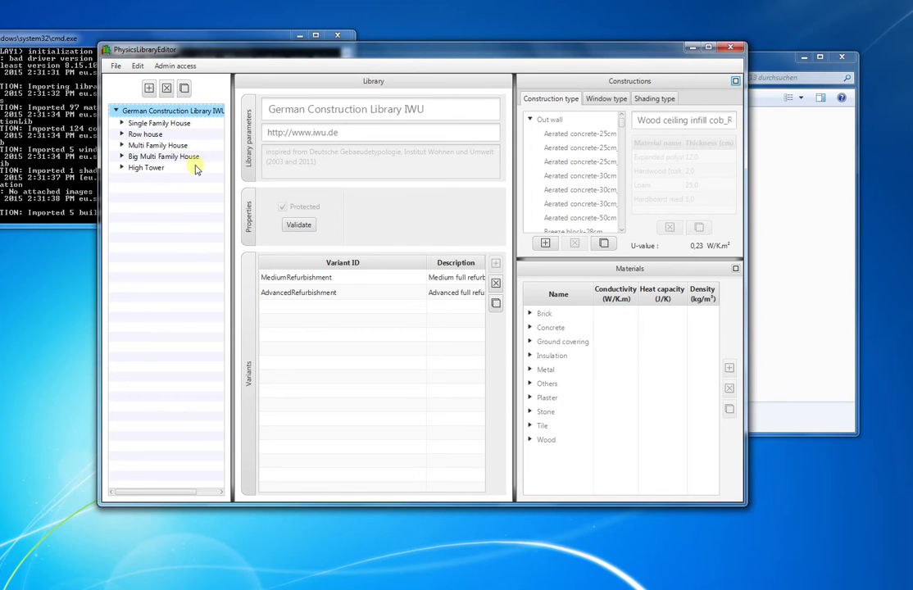
Examine the Single Family House periods, the 1860 - 1918 variants, and the shell properties of the Before 1859 typology
left_click(121, 123)
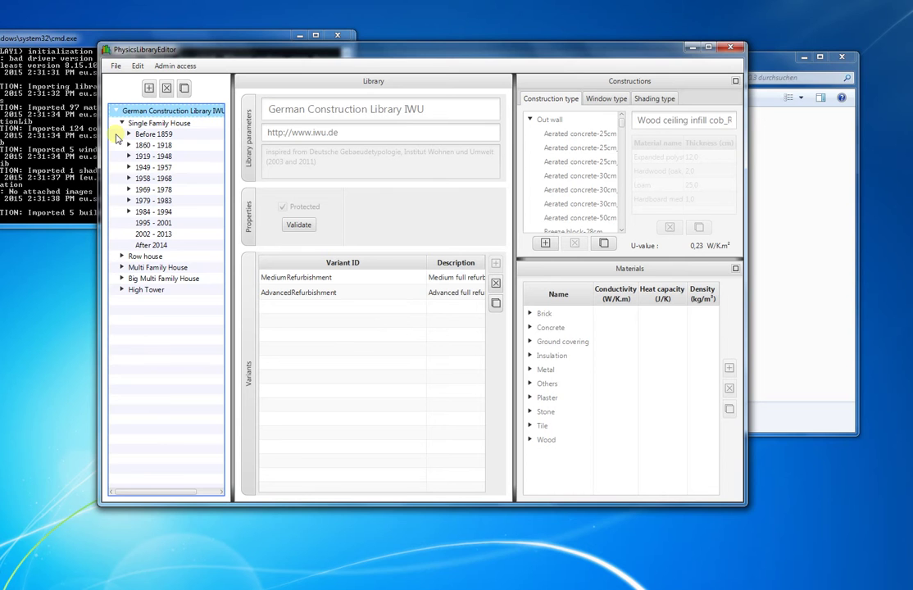
left_click(128, 145)
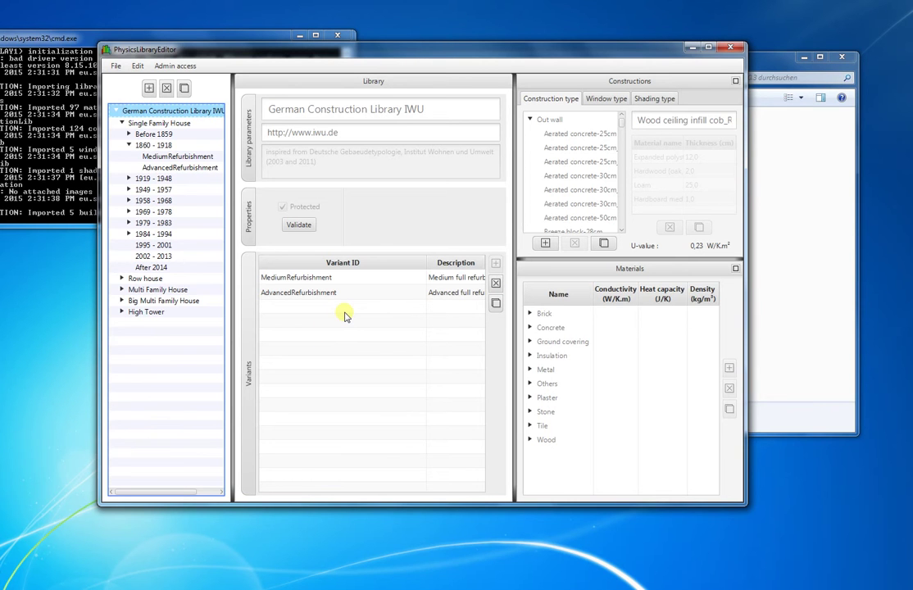
left_click(204, 124)
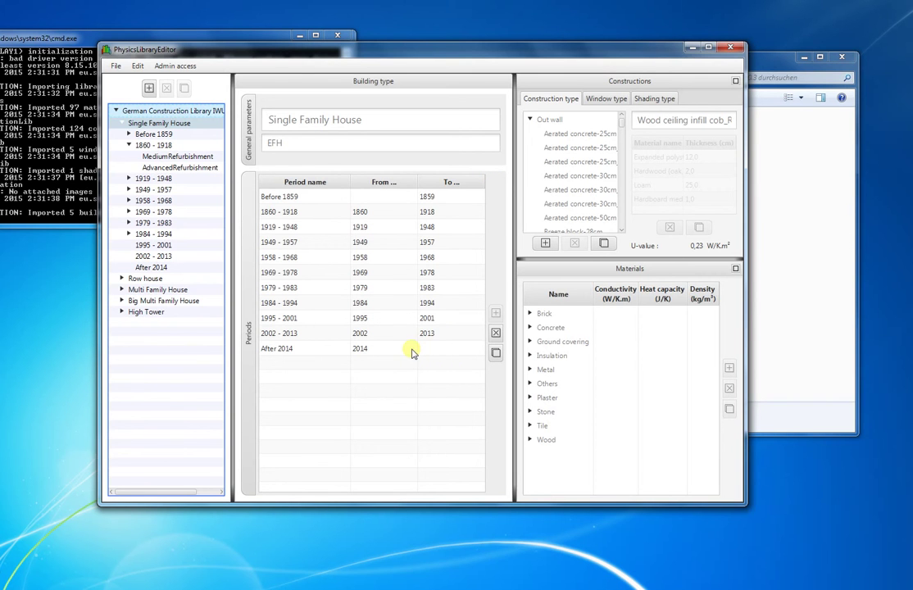
left_click(211, 135)
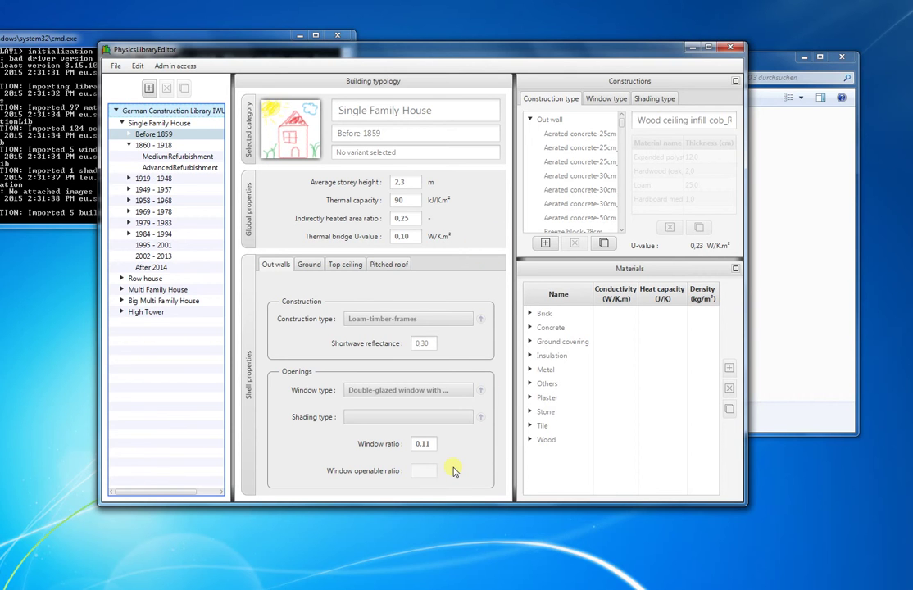
left_click(308, 265)
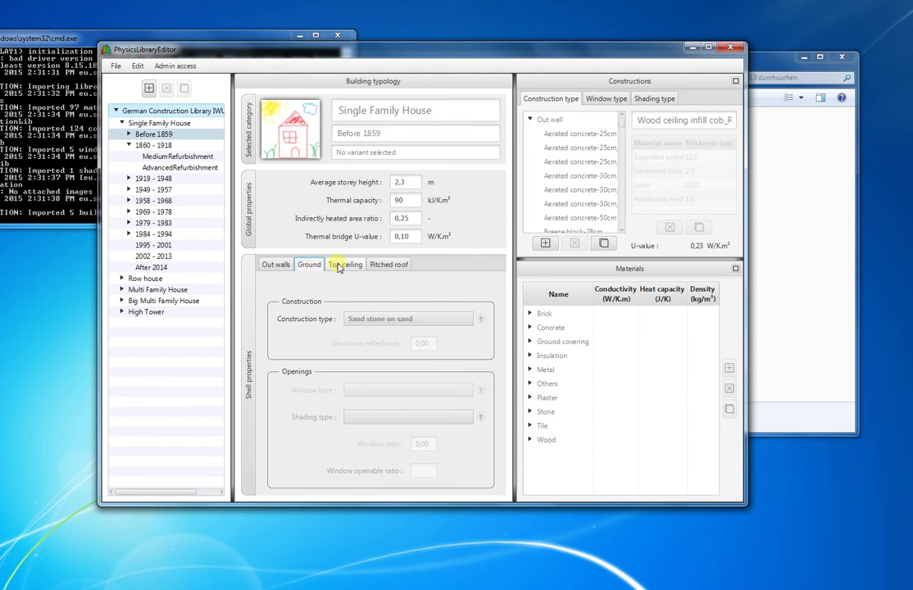
left_click(339, 266)
left_click(375, 264)
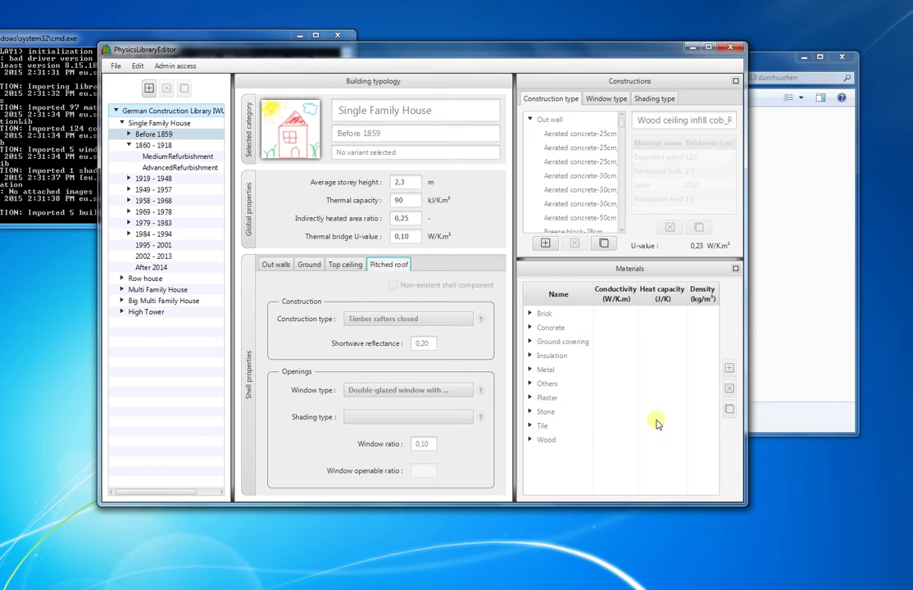
Add a new material to the Plaster category with conductivity 1, heat capacity 1 and density 1
left_click(532, 398)
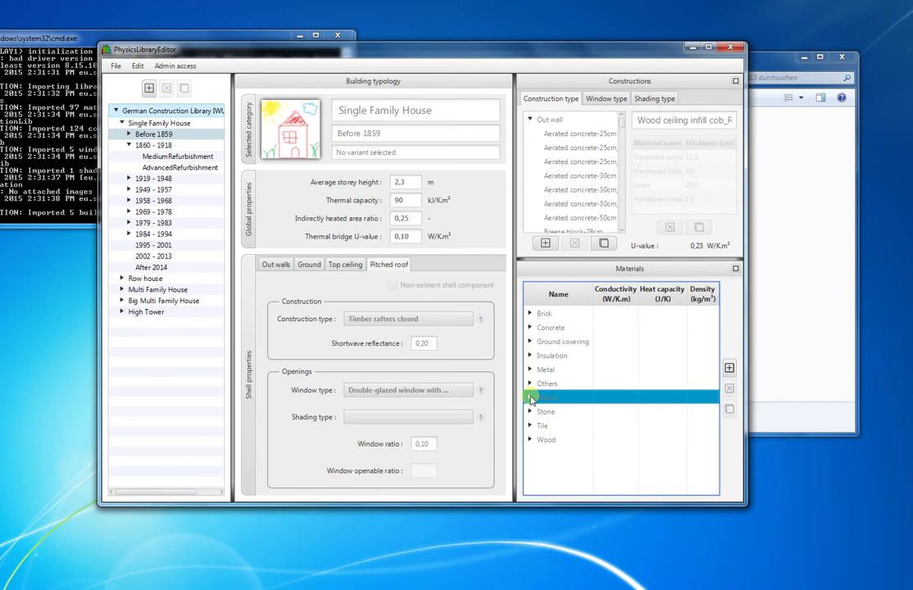
left_click(530, 398)
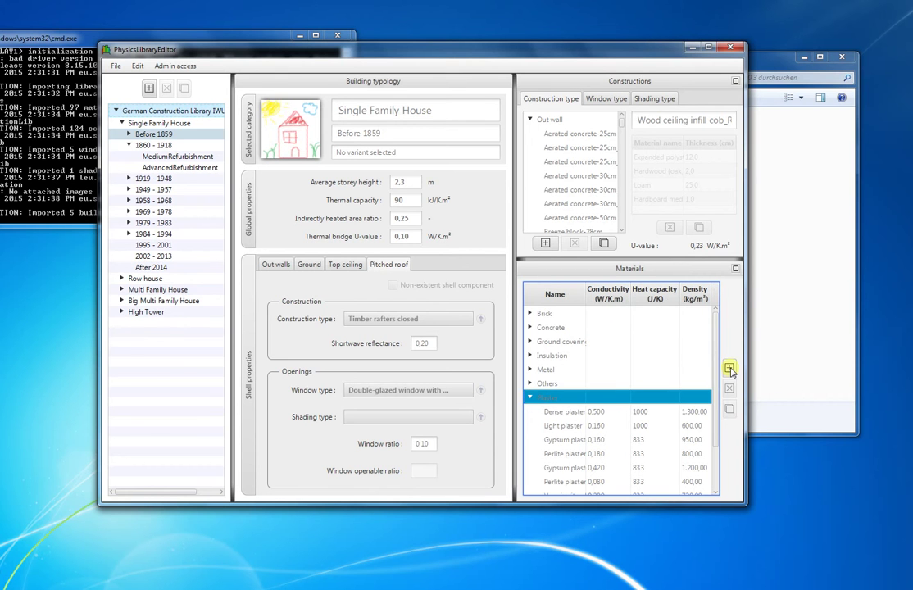
left_click(729, 369)
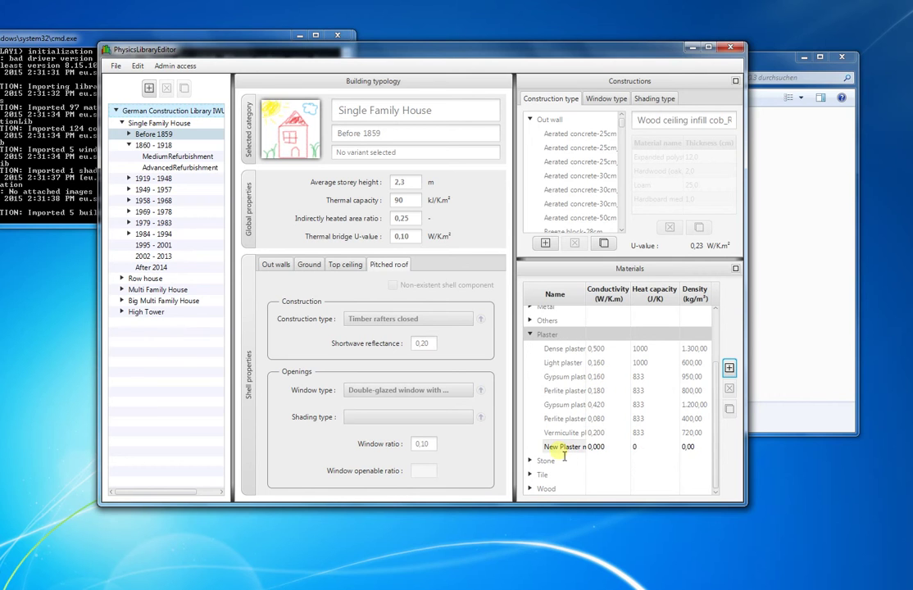
left_click(562, 449)
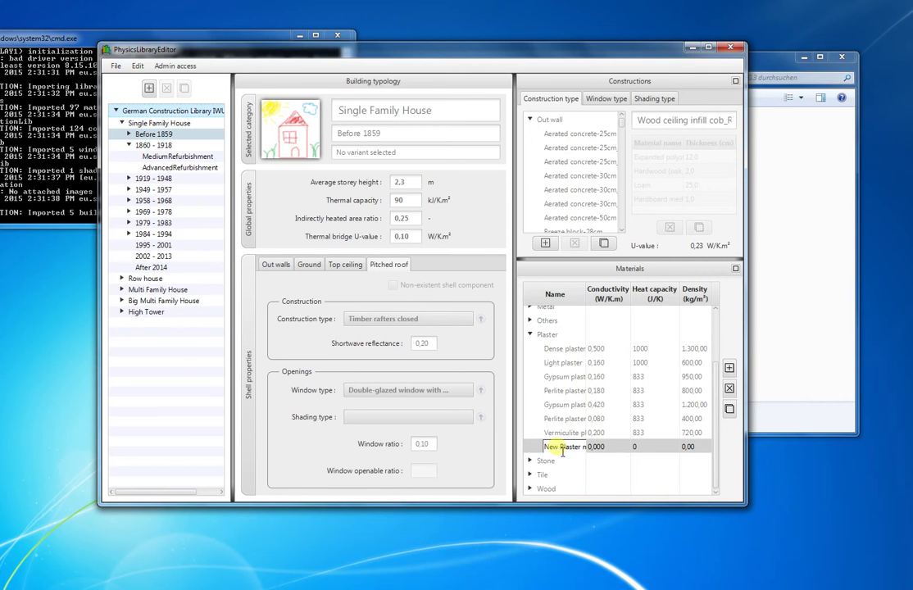
left_click(562, 449)
key("Tab")
type("1")
key("Tab")
type("1")
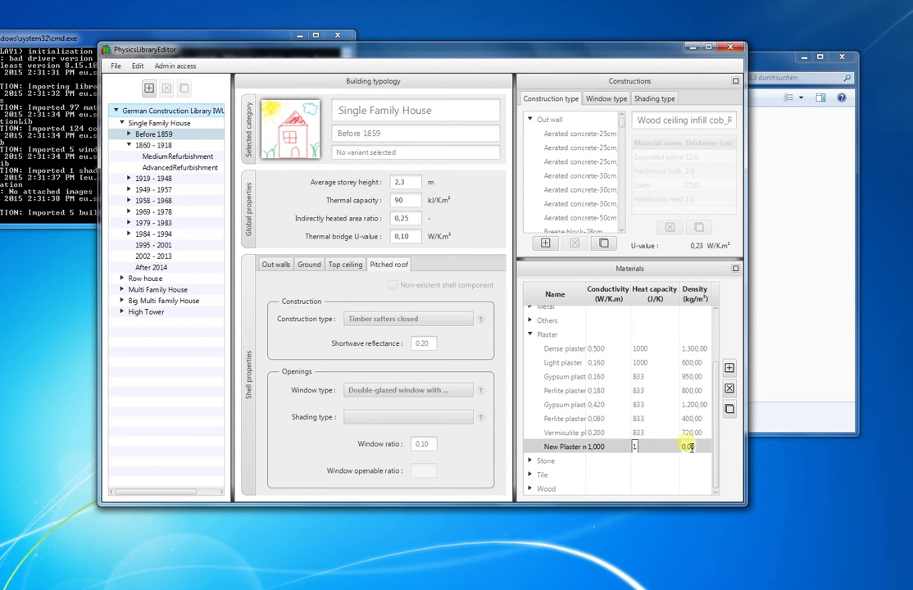
key("Tab")
type("1")
key("Return")
Collapse the construction type categories and add a new pitched roof construction, keeping its default name
left_click(530, 119)
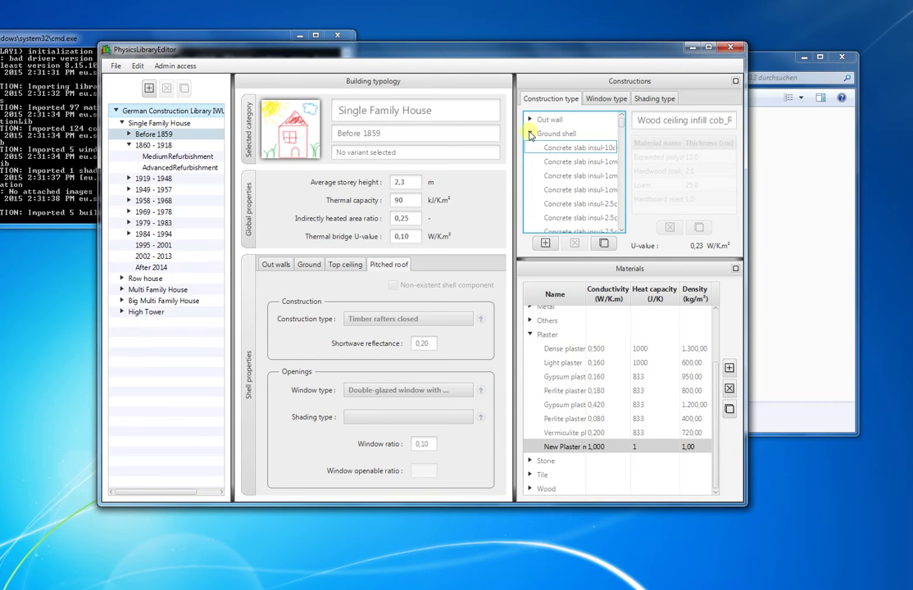
left_click(530, 133)
left_click(530, 148)
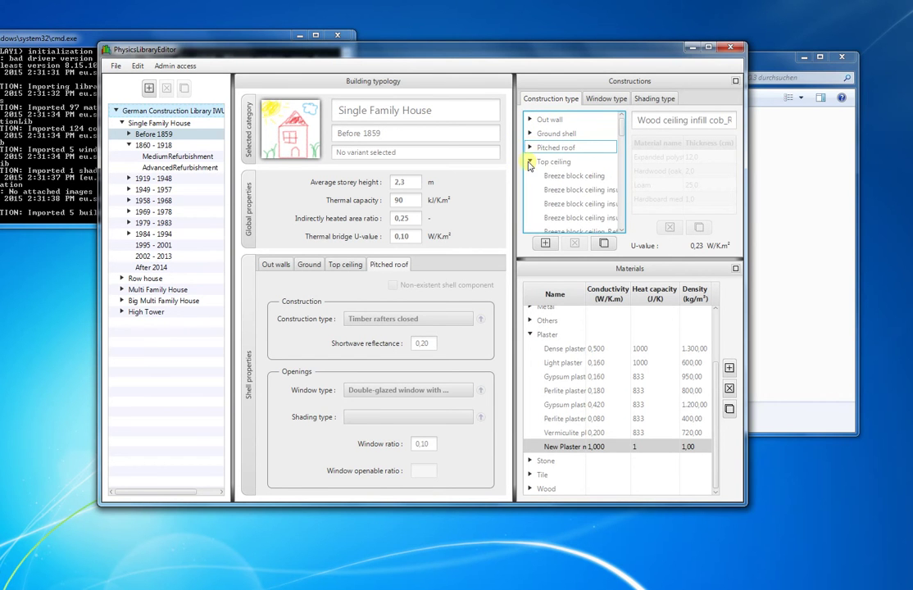
left_click(530, 161)
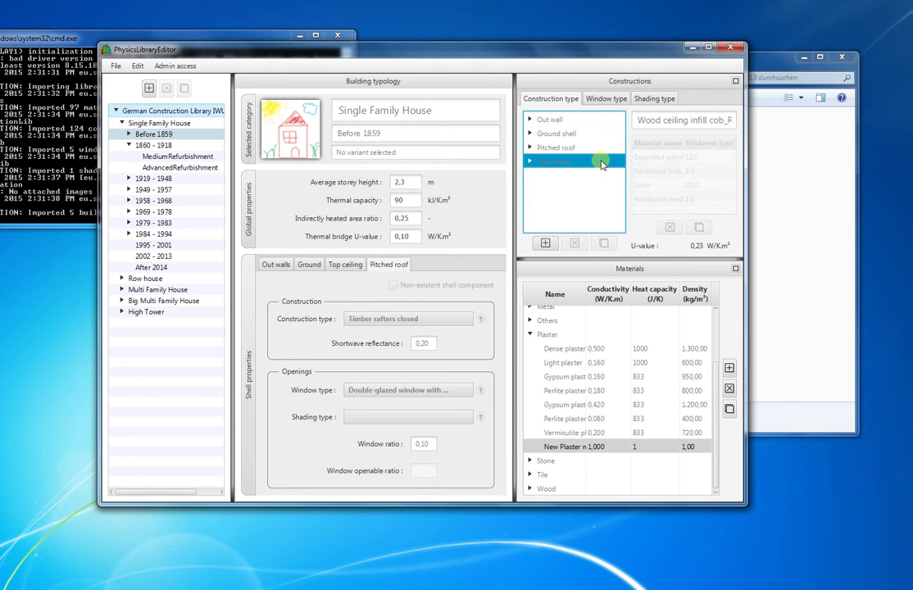
left_click(584, 145)
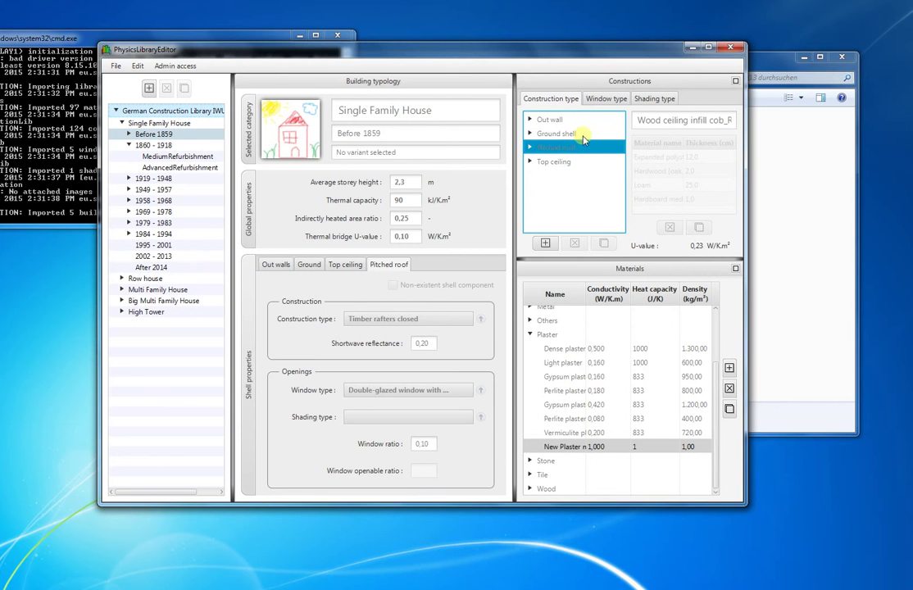
left_click(545, 244)
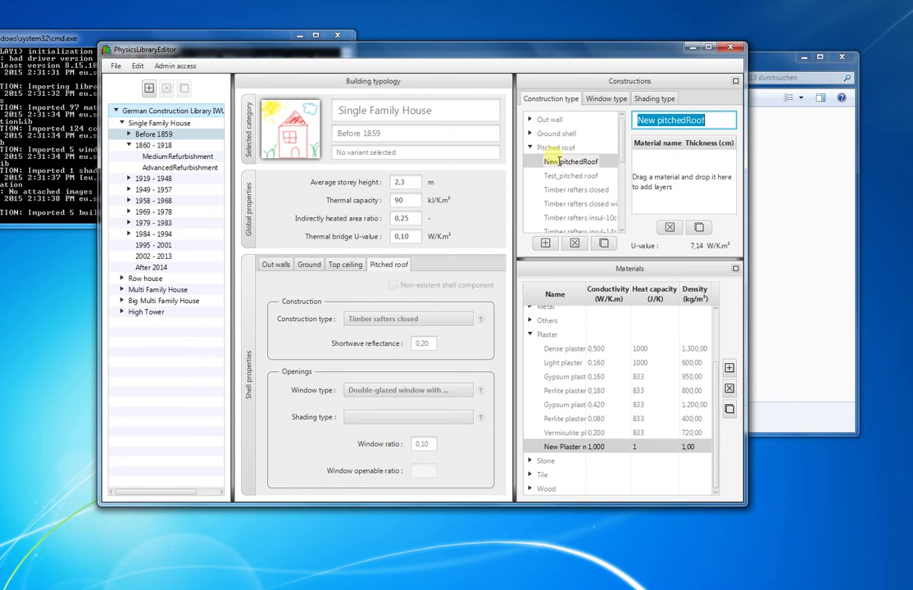
left_click(549, 164)
left_click(690, 120)
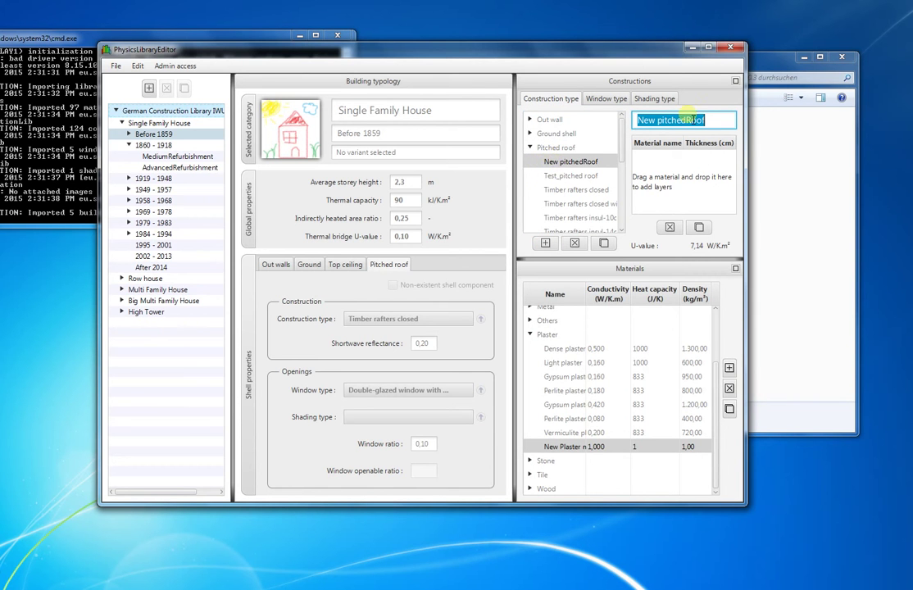
double_click(710, 122)
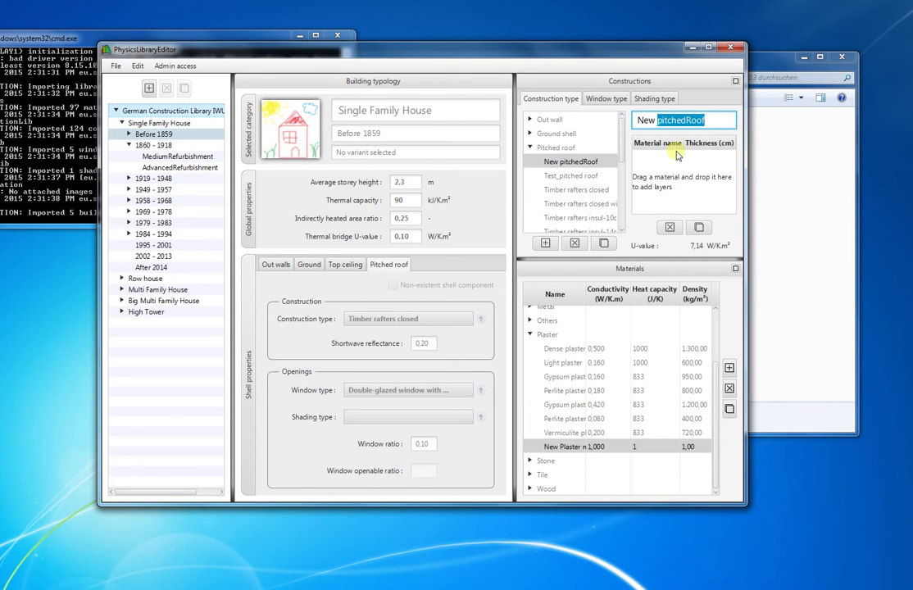
left_click(706, 123)
triple_click(715, 123)
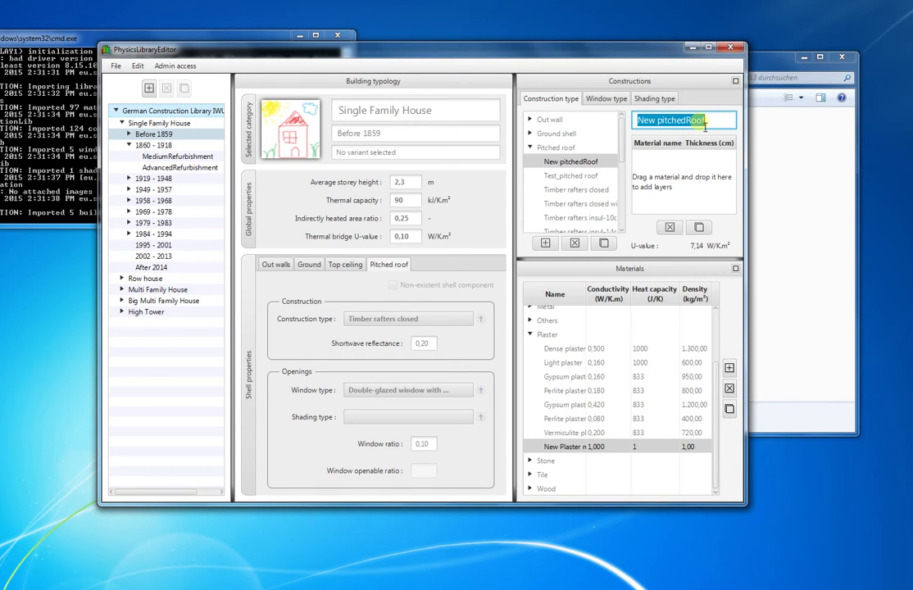
left_click(660, 162)
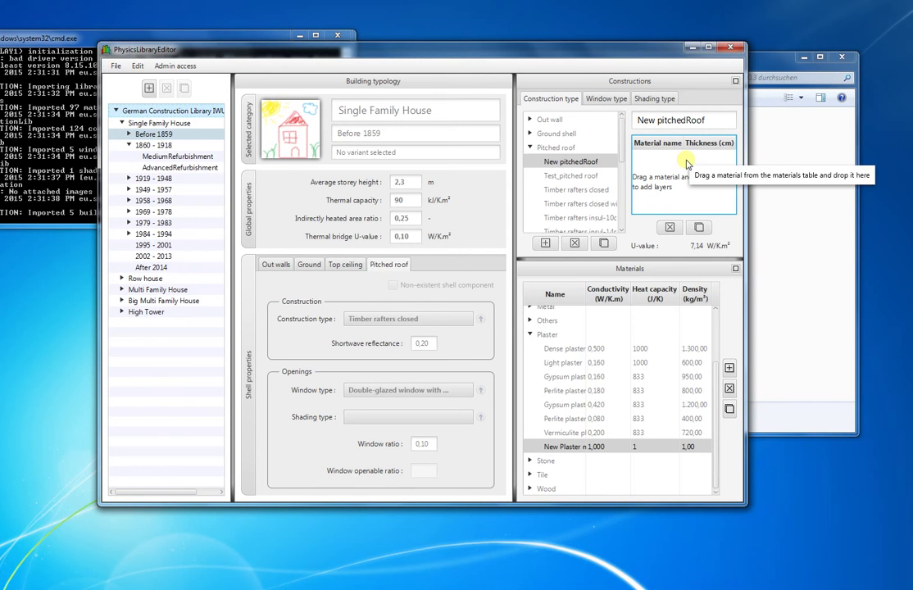
Add the new plaster material and Dense plaster as layers of the new pitched roof, each 1 cm thick
left_click_drag(540, 446, 655, 181)
left_click_drag(531, 350, 679, 177)
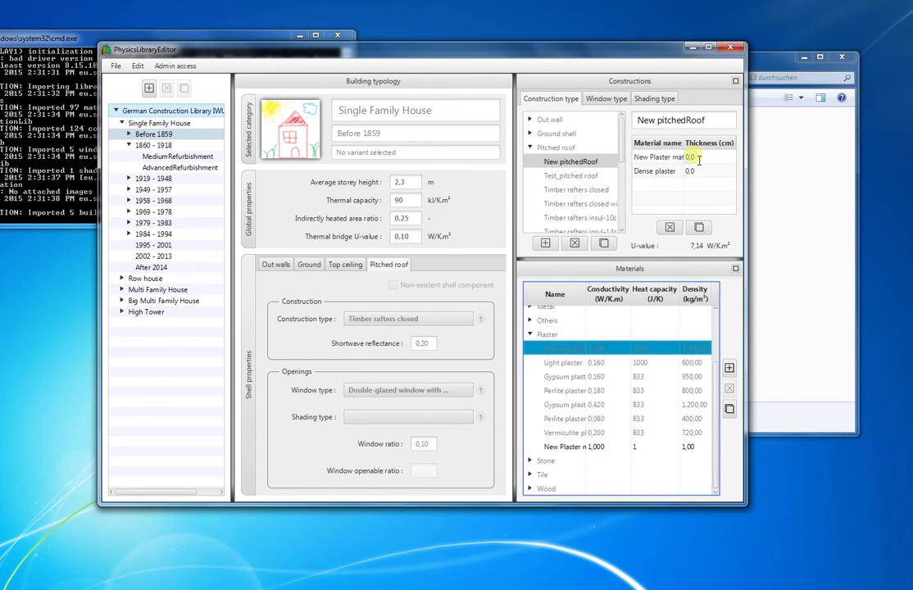
double_click(687, 157)
type("1")
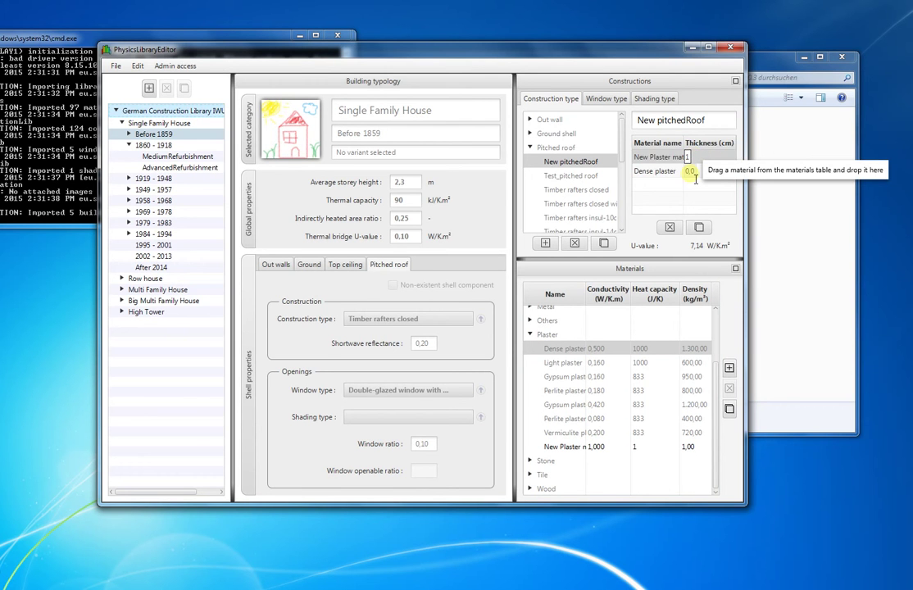
double_click(694, 176)
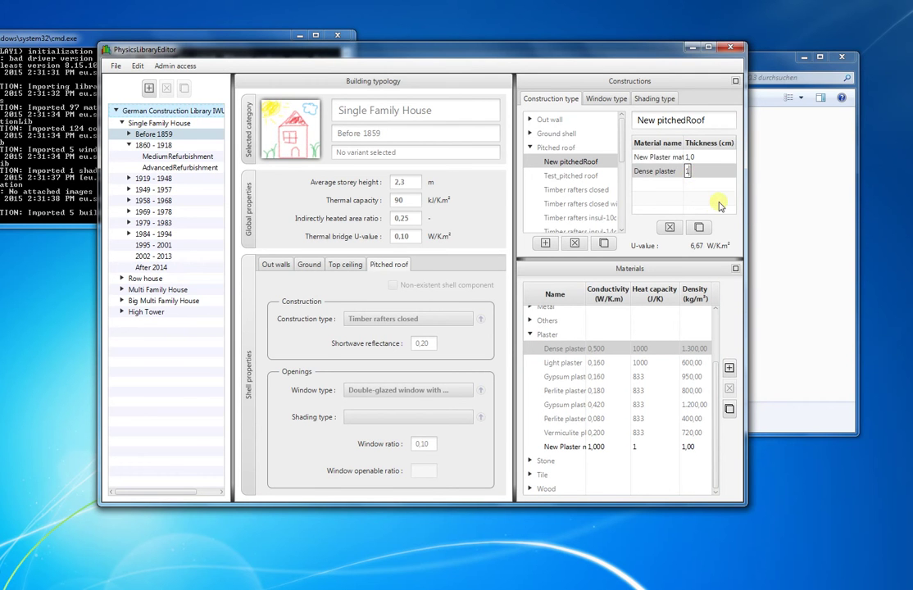
key("Return")
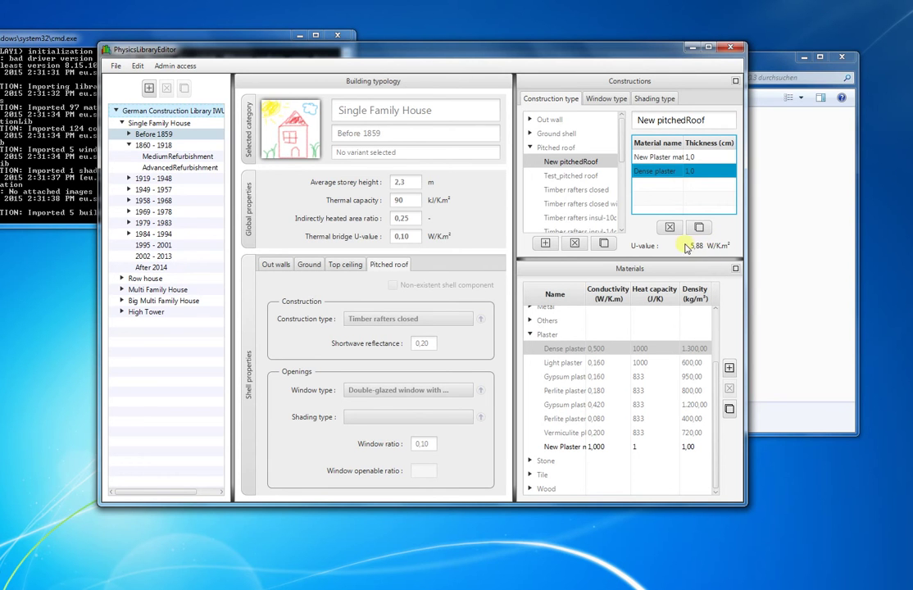
Duplicate the Dense plaster layer in the new pitched roof and delete the extra layer
left_click(716, 175)
left_click(699, 227)
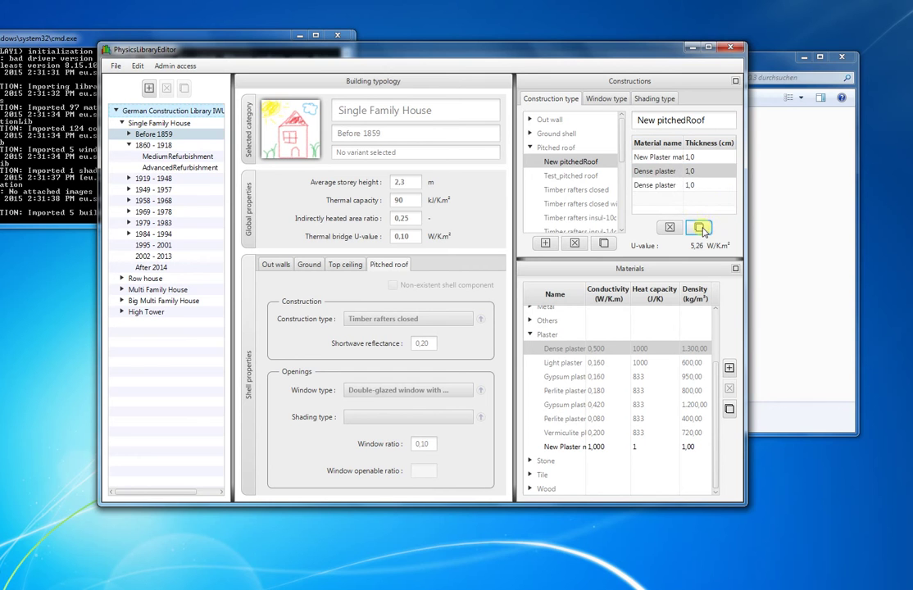
left_click(669, 227)
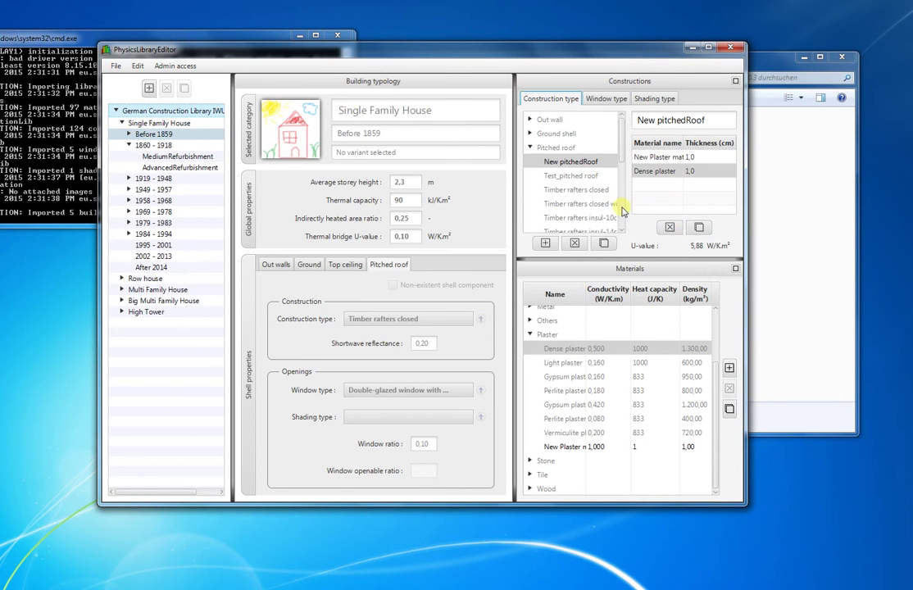
Add a new window type and compare its properties with those of the existing protected window types
left_click(604, 99)
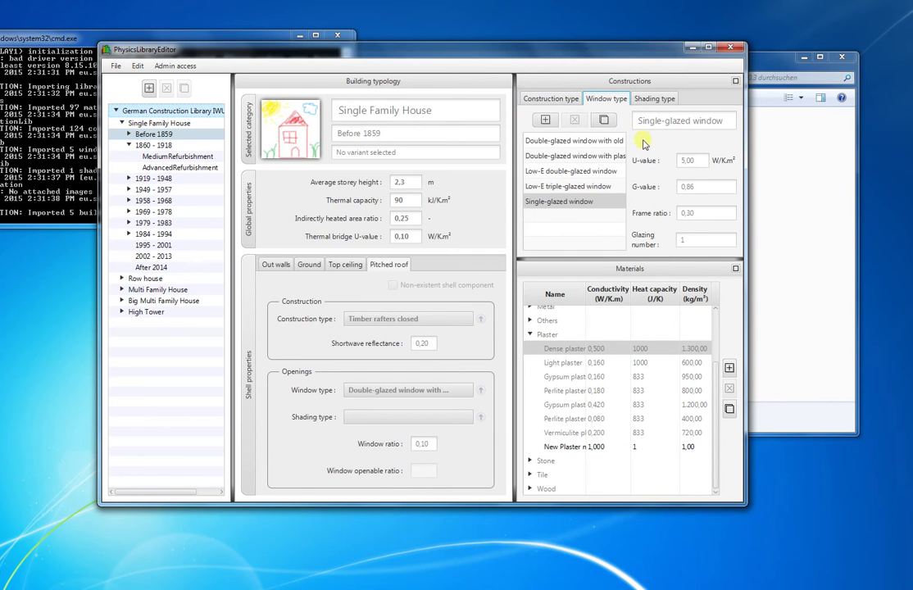
left_click(545, 119)
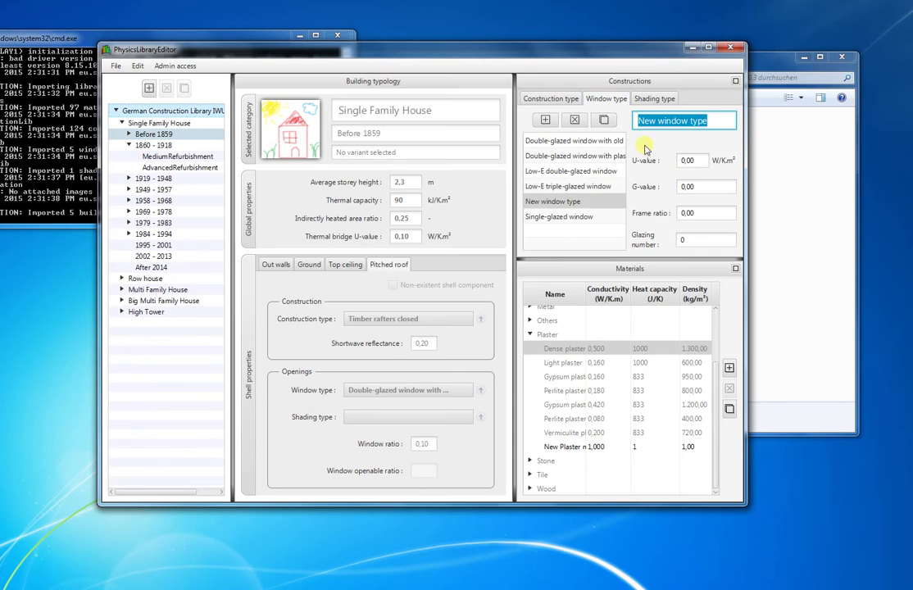
left_click(611, 205)
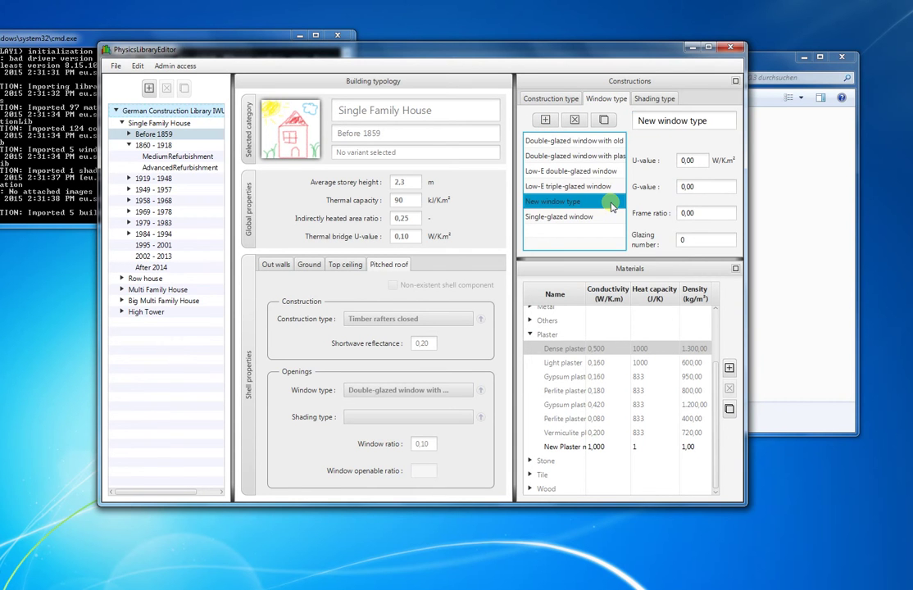
left_click(615, 187)
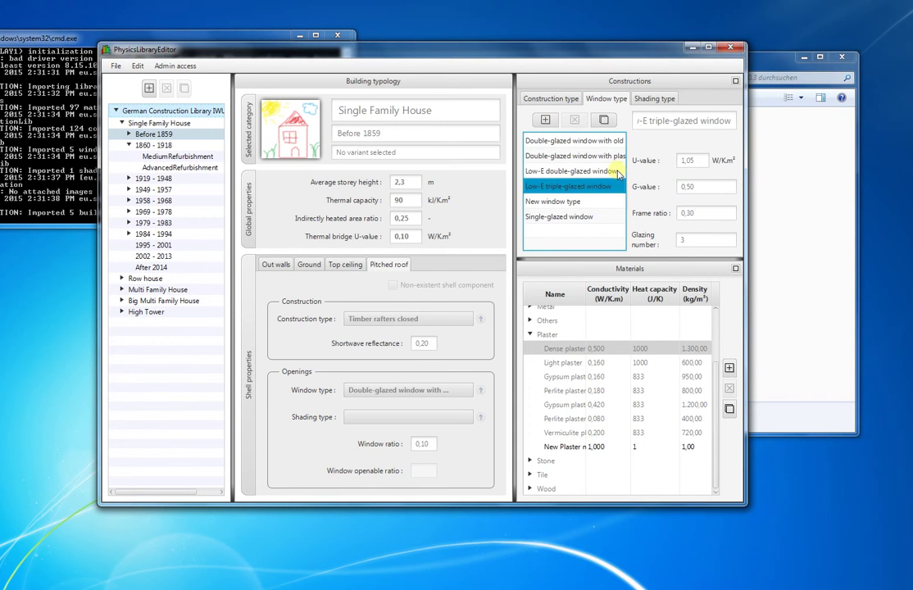
left_click(618, 156)
left_click(573, 202)
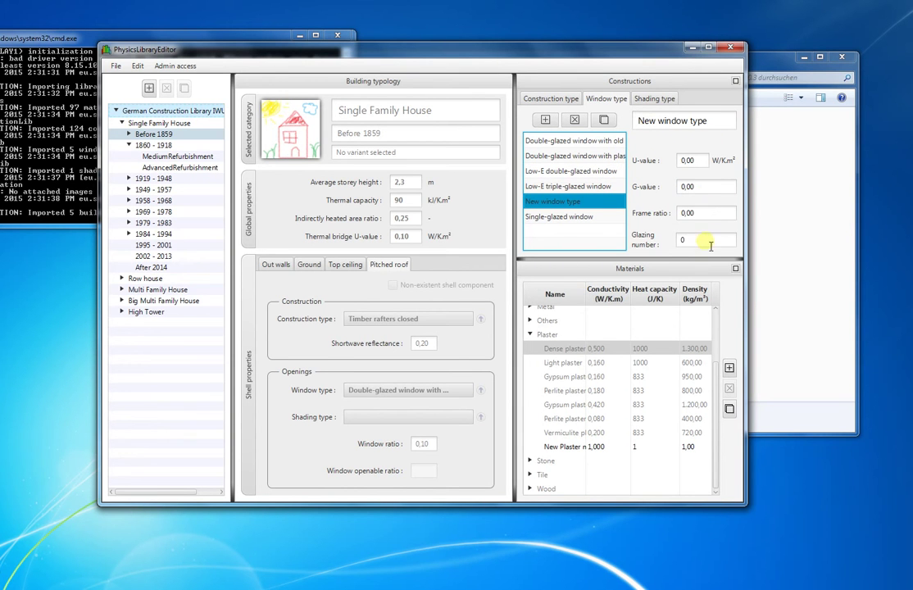
Add a new shading type with its default name and select it to show its properties
left_click(655, 102)
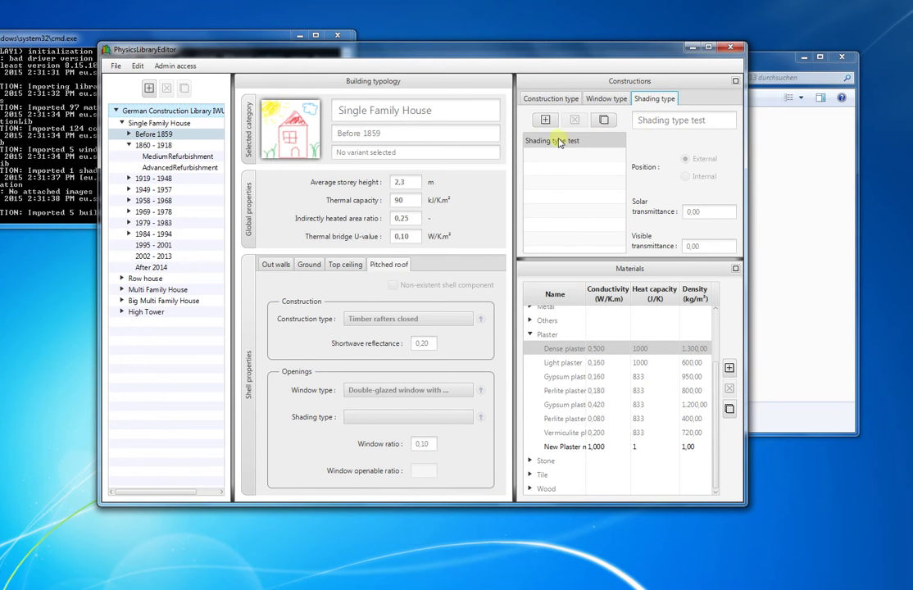
left_click(545, 120)
left_click(606, 155)
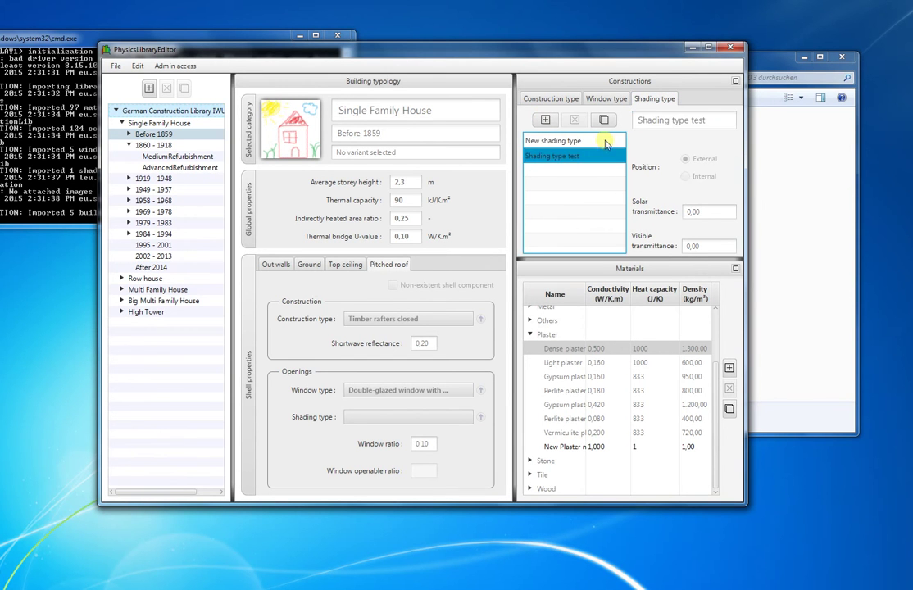
left_click(607, 141)
left_click(636, 120)
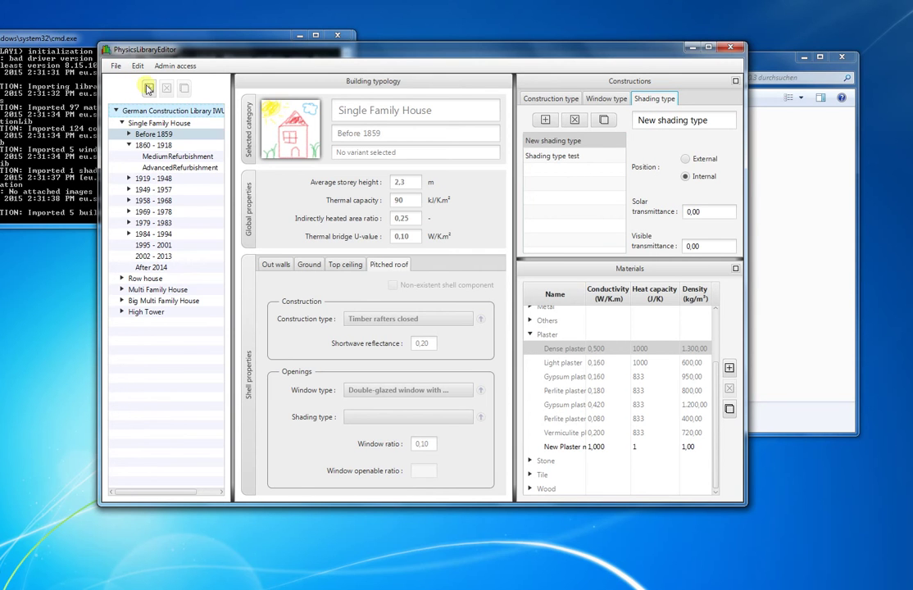
Create a new building library, collapse the German Construction Library IWU and open the new library's properties
left_click(149, 89)
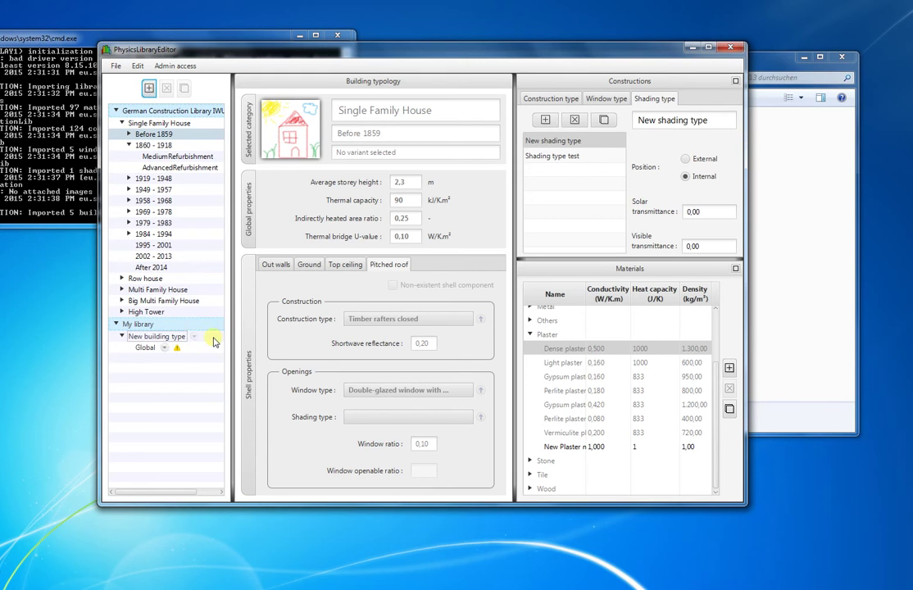
left_click(115, 112)
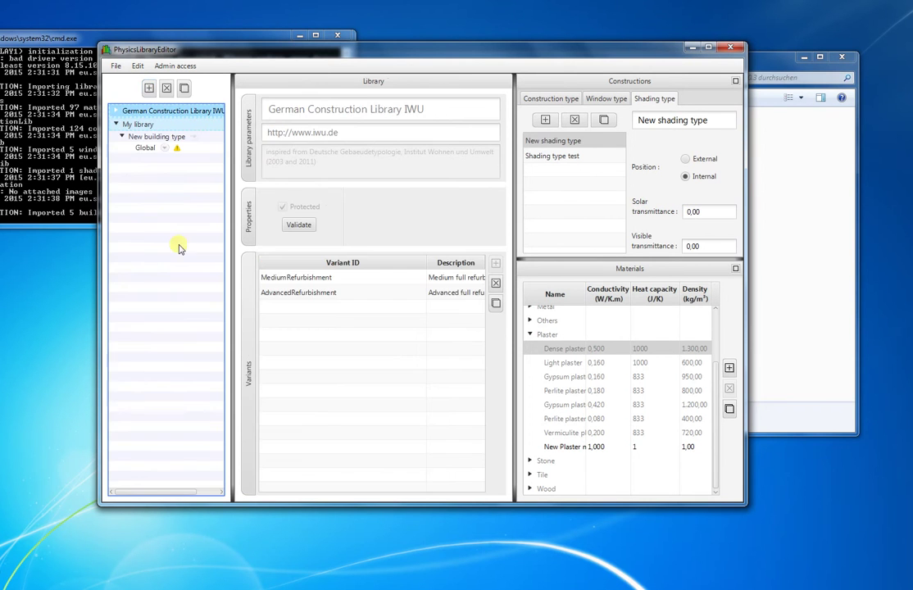
left_click(203, 127)
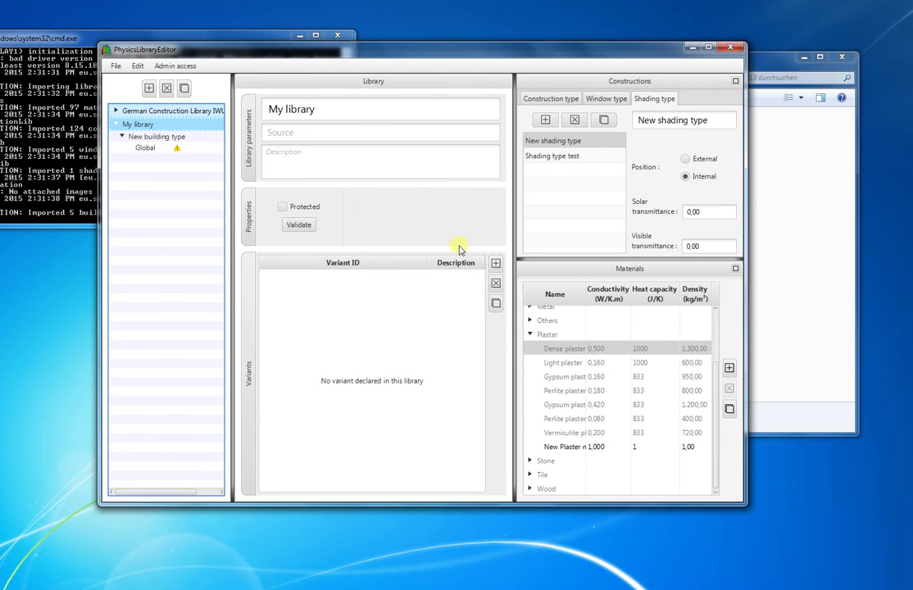
Add a variant to the new library and name it Refurbishment1
left_click(497, 263)
left_click(300, 279)
double_click(286, 279)
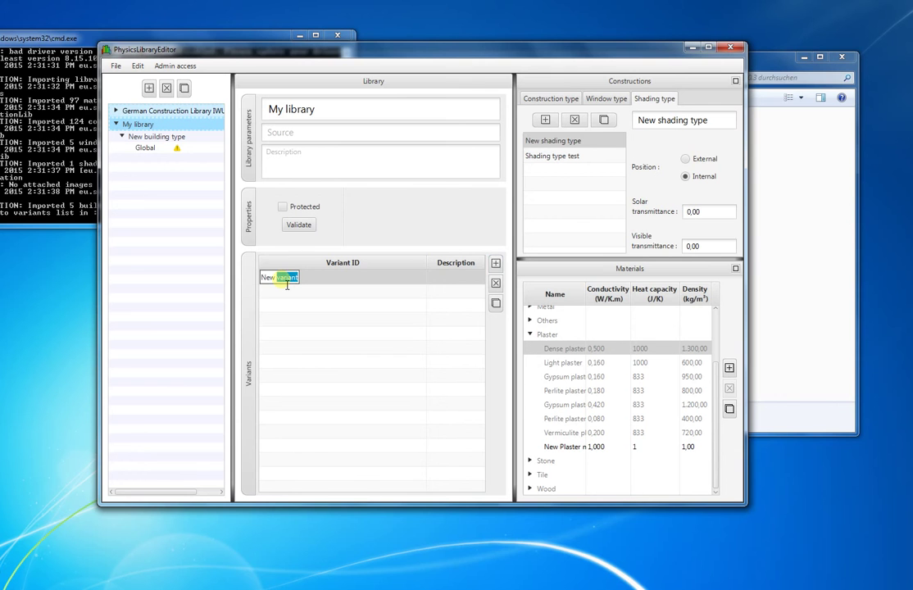
type("Refurbishment1")
key("Return")
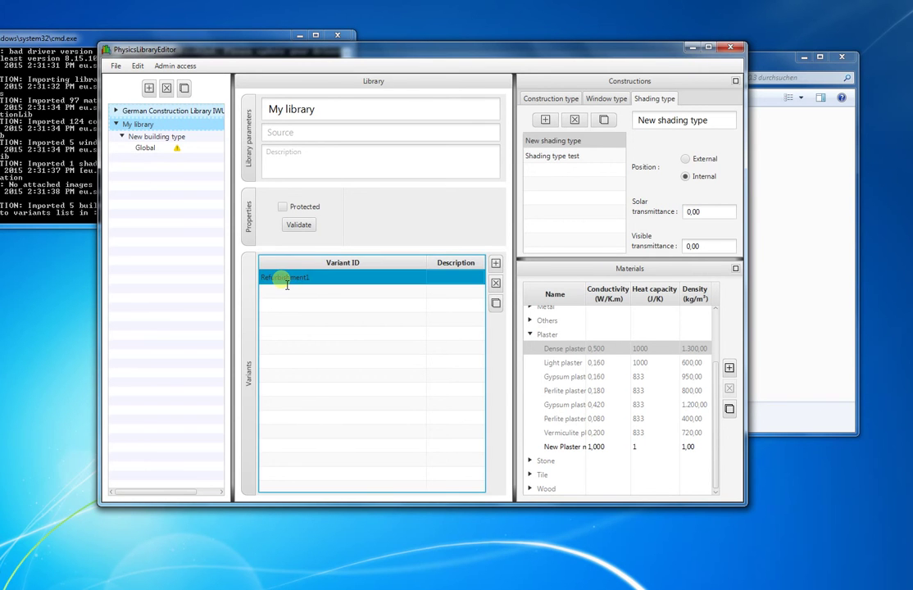
Add two more periods to the new building type in My library
left_click(213, 140)
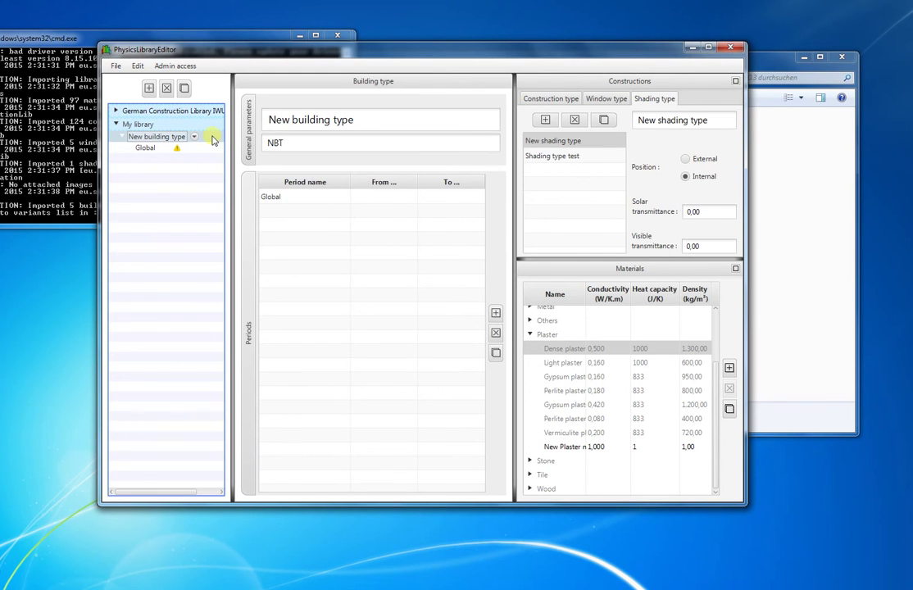
left_click(496, 314)
left_click(496, 313)
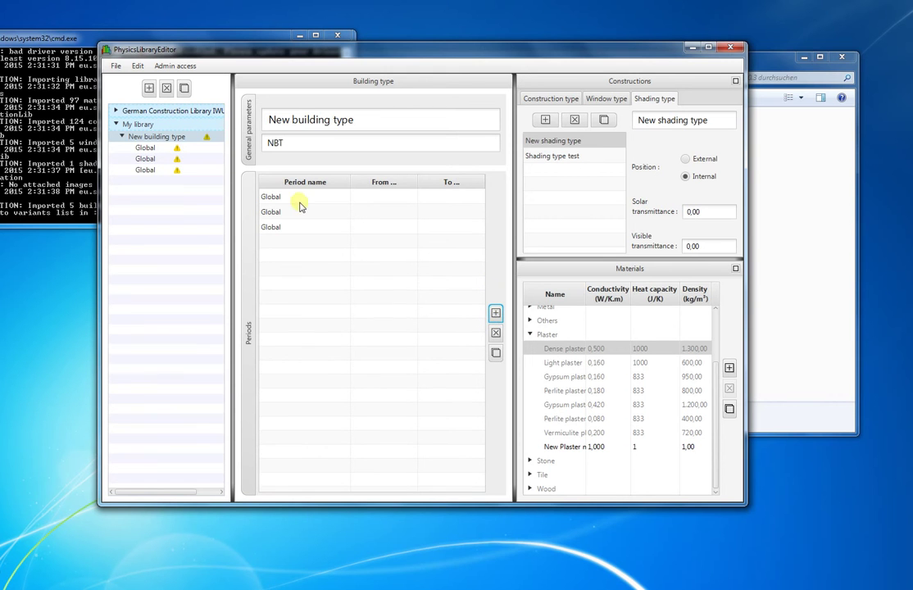
Set the first period of the new building type to run from 1900 to 1950
double_click(399, 200)
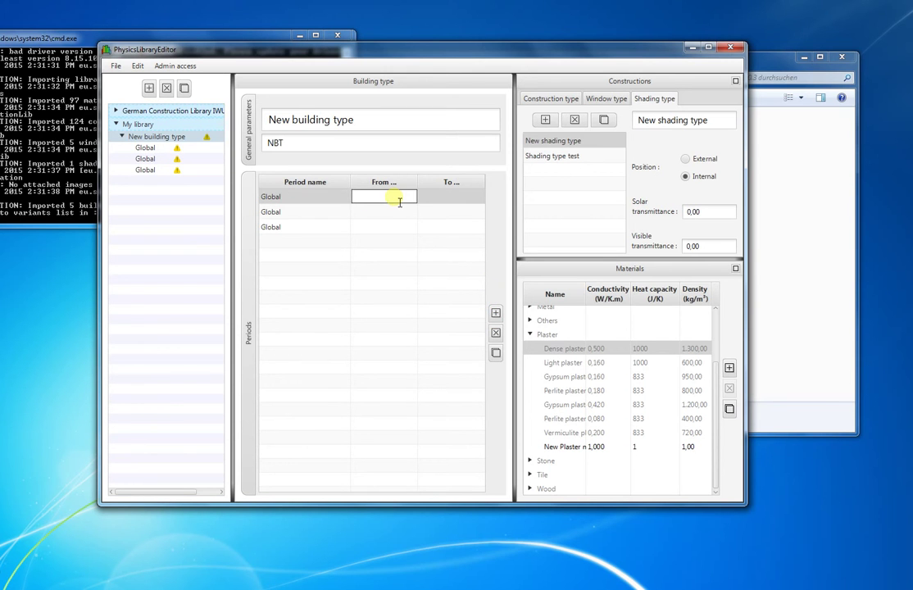
type("1900")
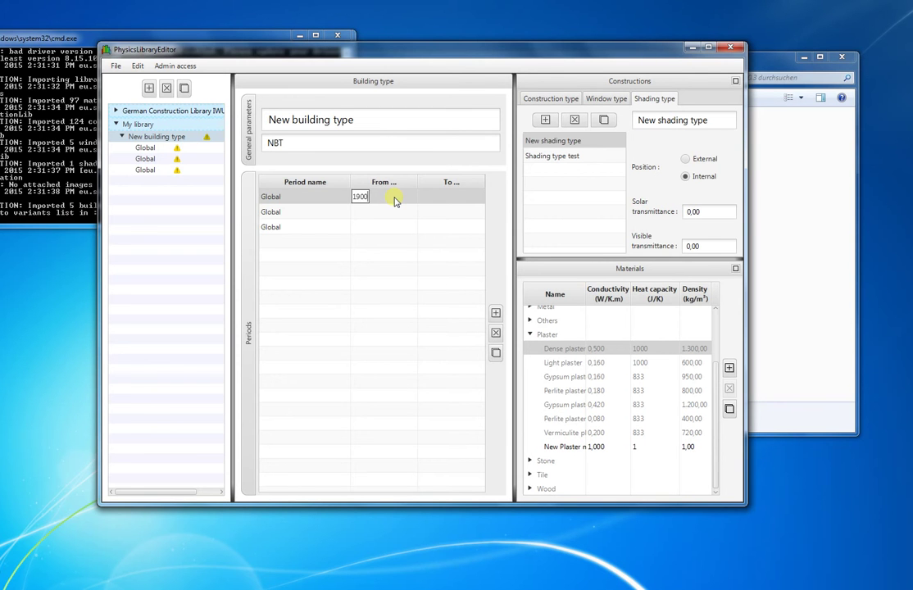
left_click(395, 201)
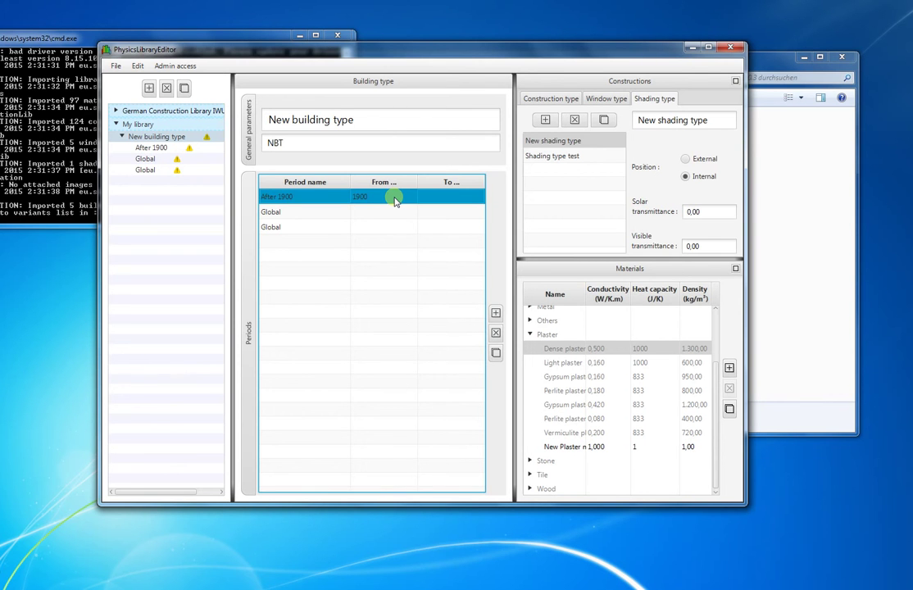
double_click(423, 198)
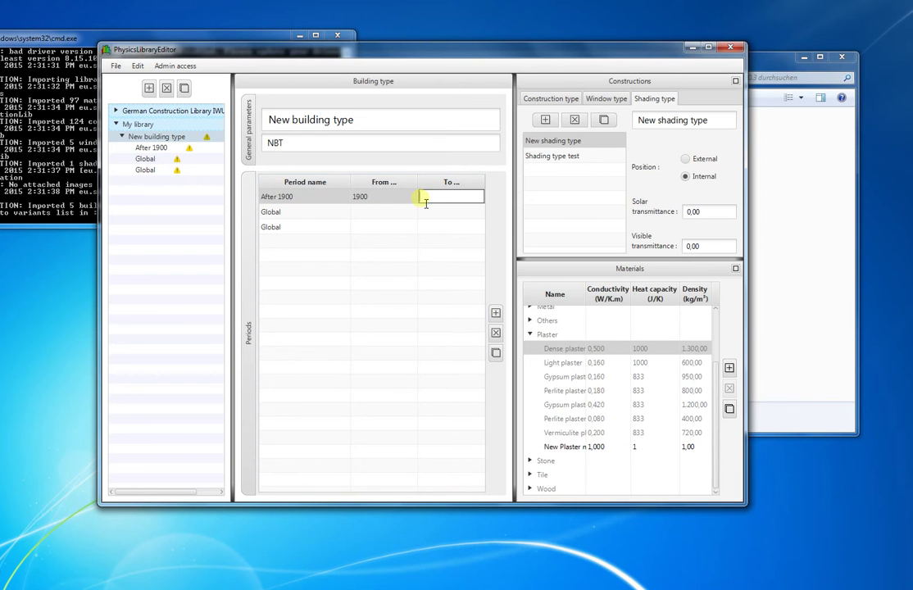
type("1950")
key("Return")
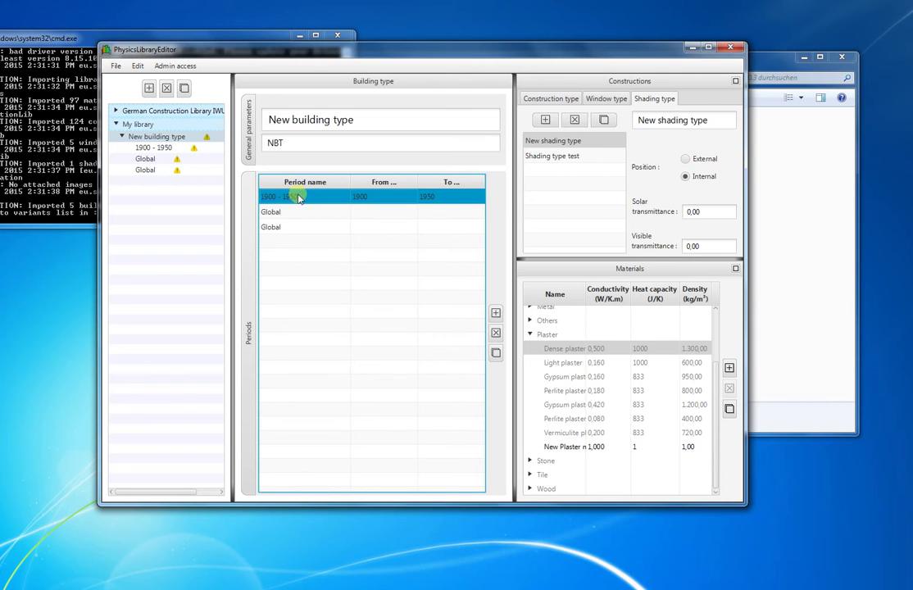
double_click(301, 198)
Set the second period of the new building type to run from 1951 to 2000
left_click(364, 214)
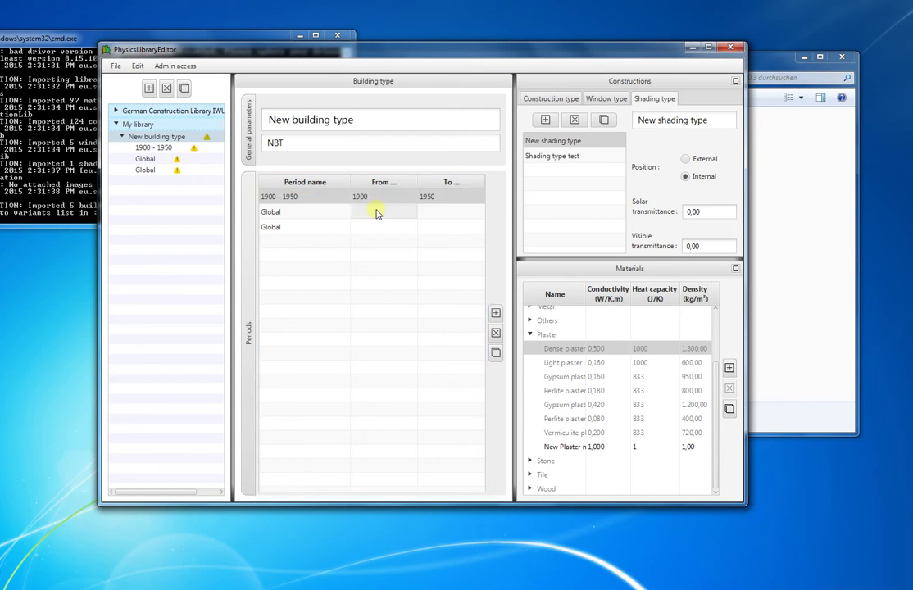
left_click(376, 212)
type("1951")
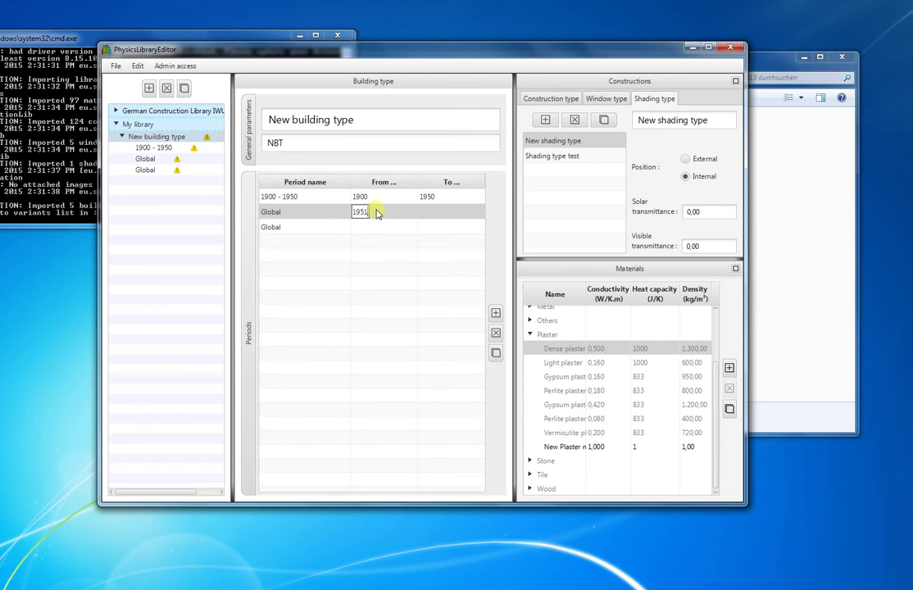
left_click(435, 213)
type("2000")
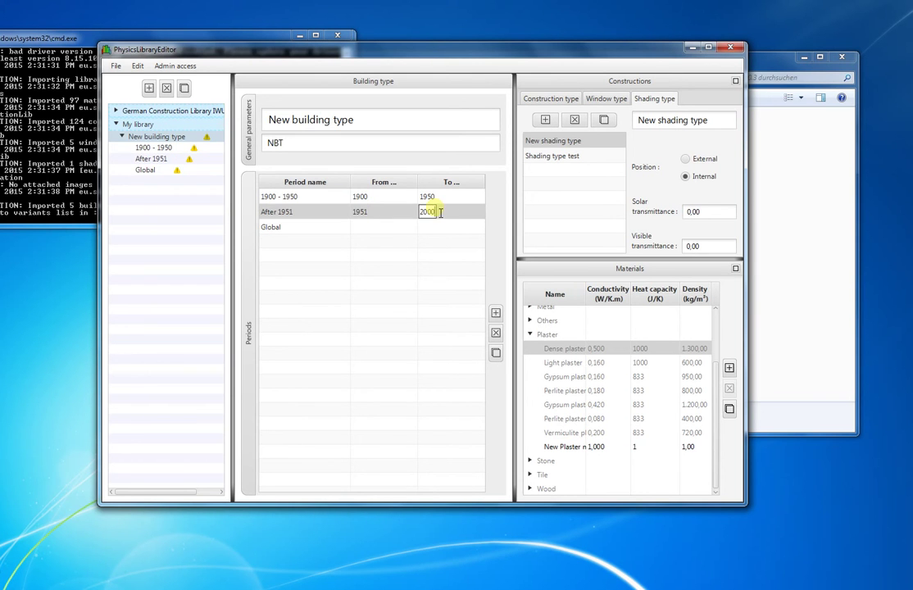
Set the third period of the new building type to run from 2000 to 2015
left_click(401, 233)
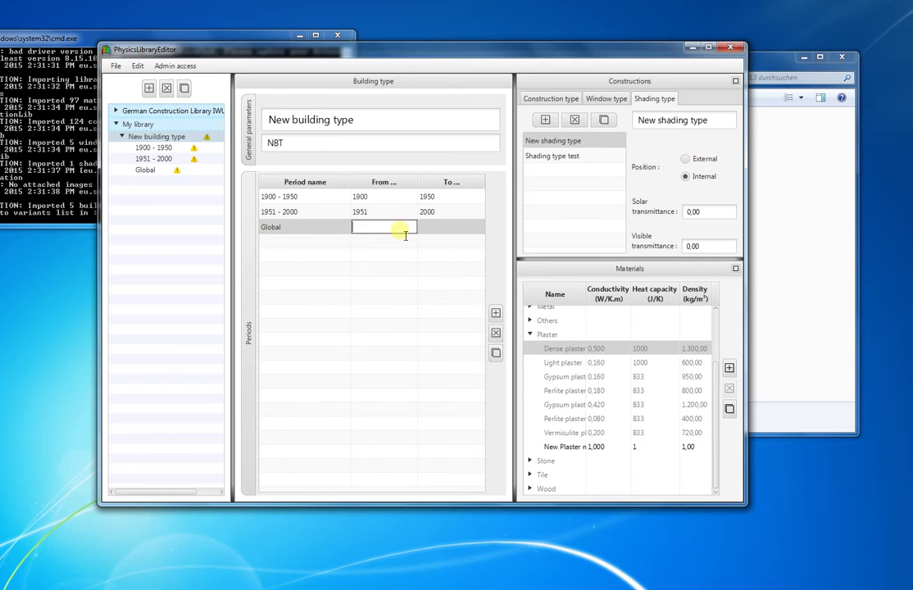
type("2000")
left_click(444, 233)
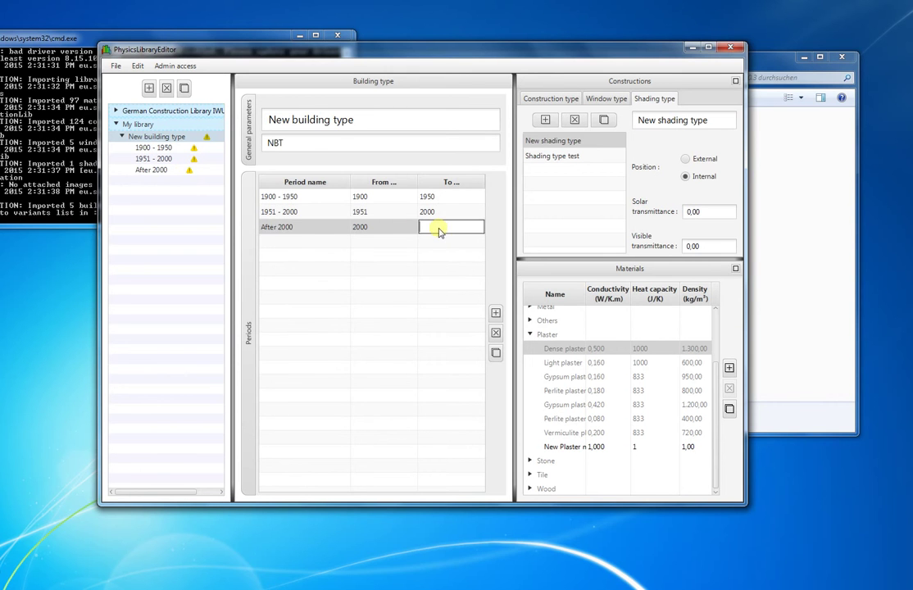
type("2015")
key("Return")
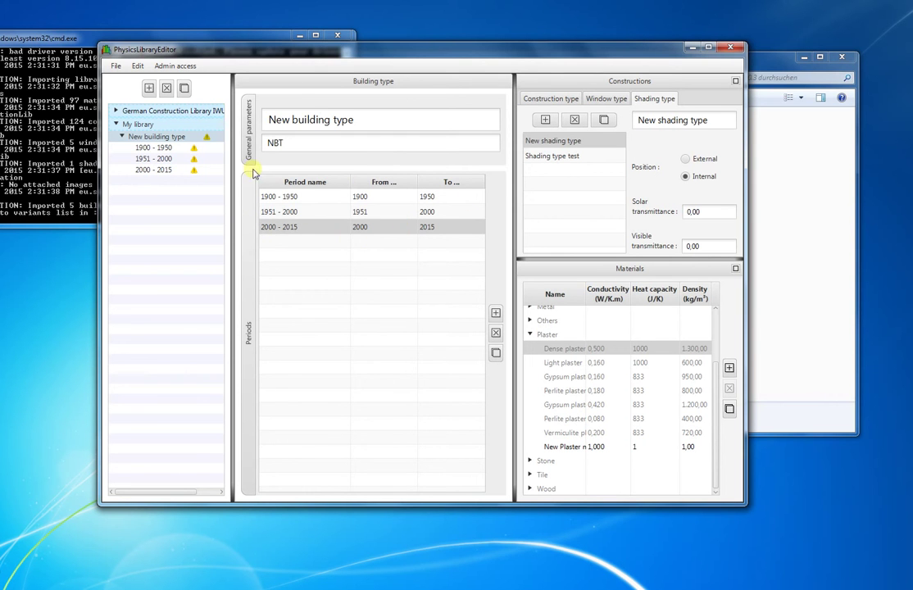
Assign the Aerated concrete-25cm construction type to the outer walls of the new building type's 1900 - 1950 period
left_click(169, 137)
left_click(189, 138)
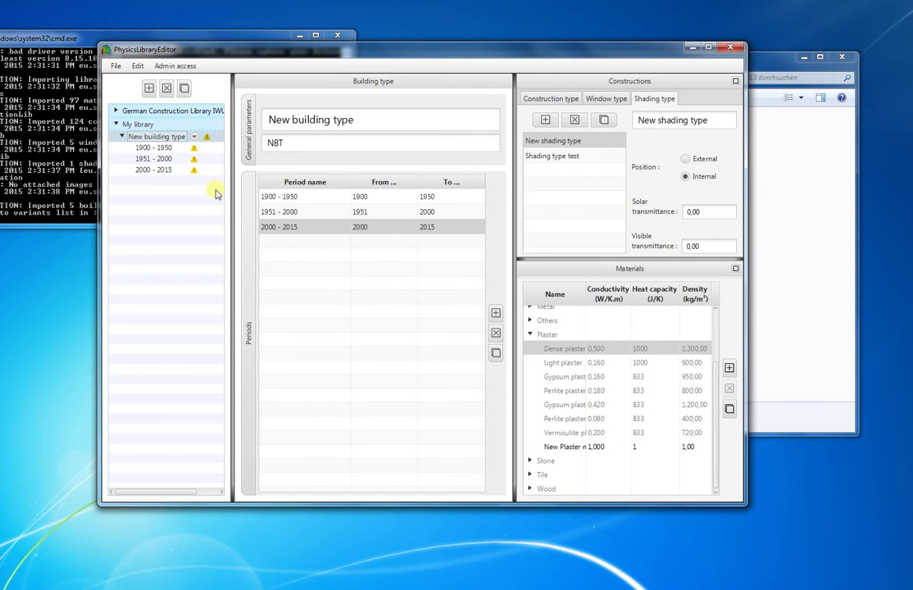
left_click(214, 150)
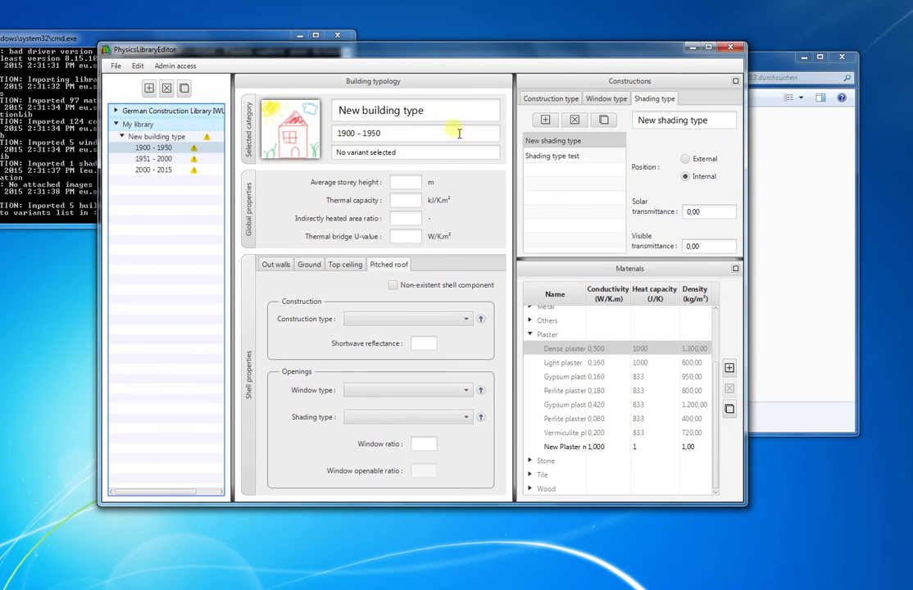
left_click(277, 266)
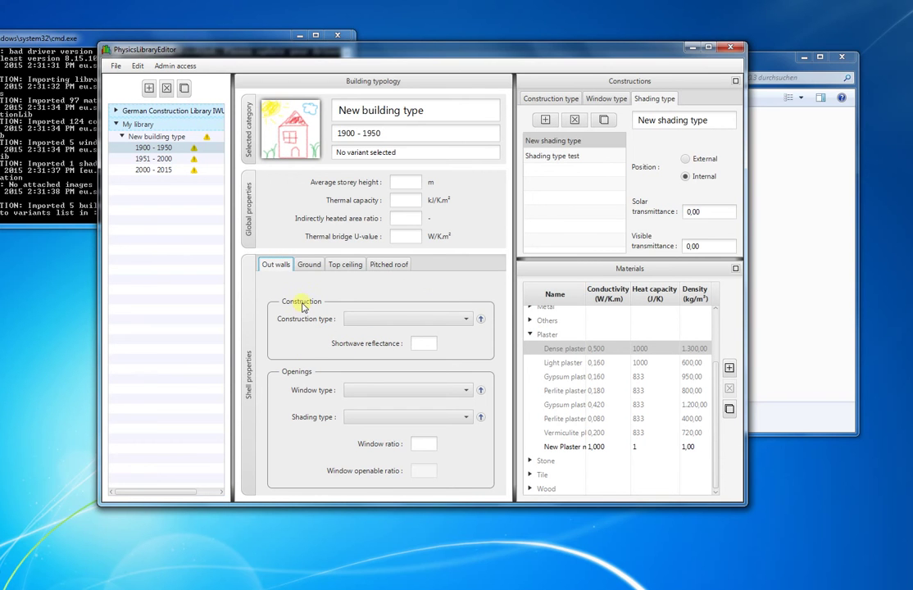
left_click(463, 322)
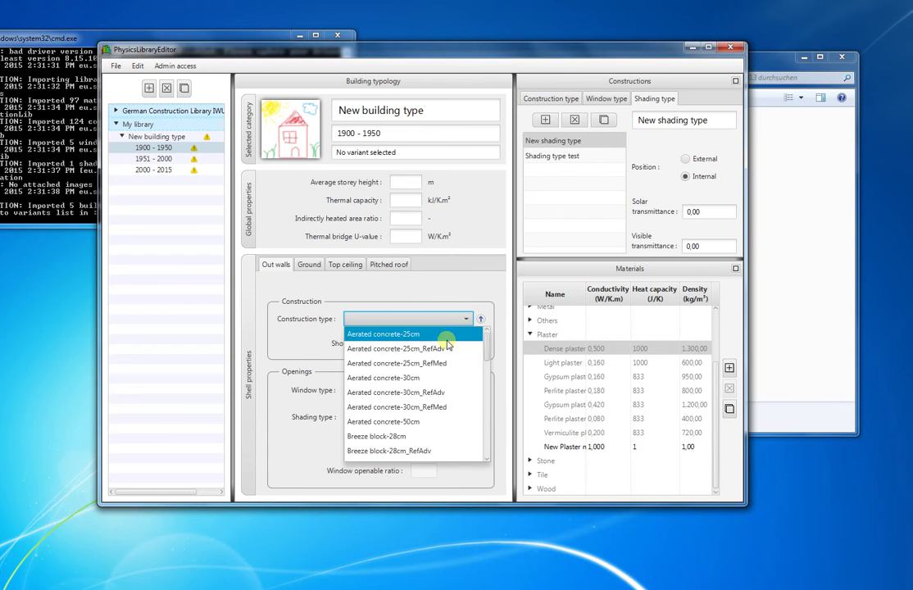
scroll(444, 379, "down", 10)
scroll(436, 384, "up", 7)
scroll(436, 383, "up", 3)
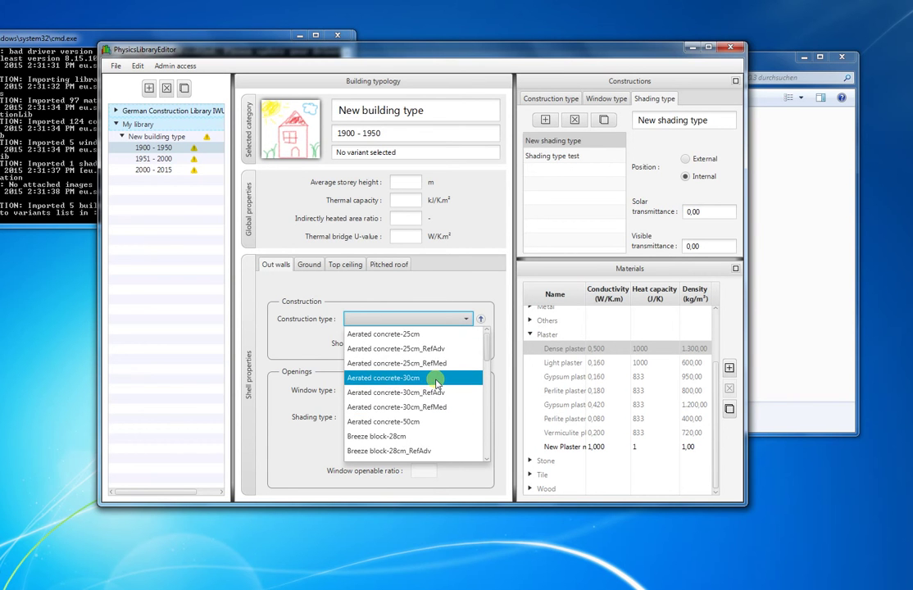
left_click(430, 333)
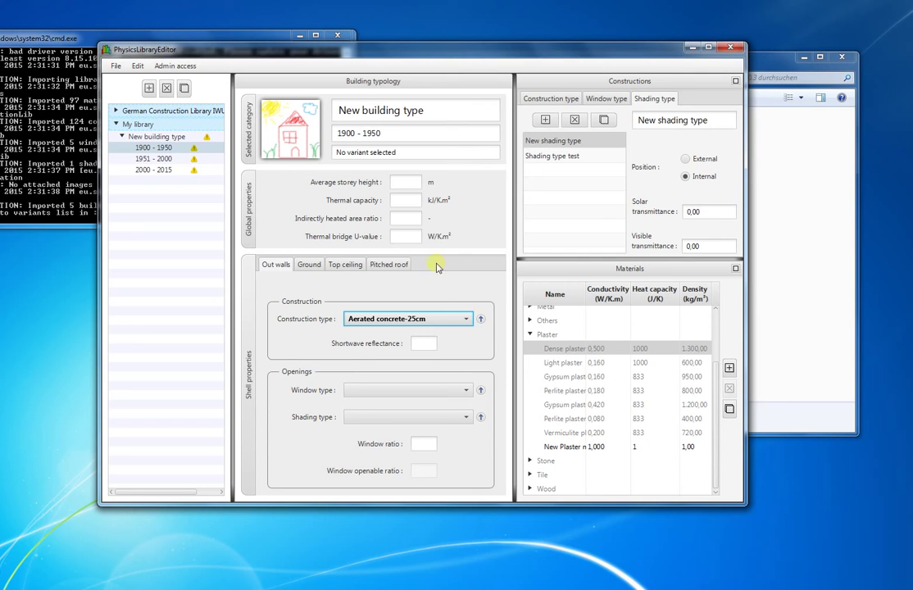
Collapse the pitched roof category in the construction types and browse the available out wall constructions
left_click(556, 100)
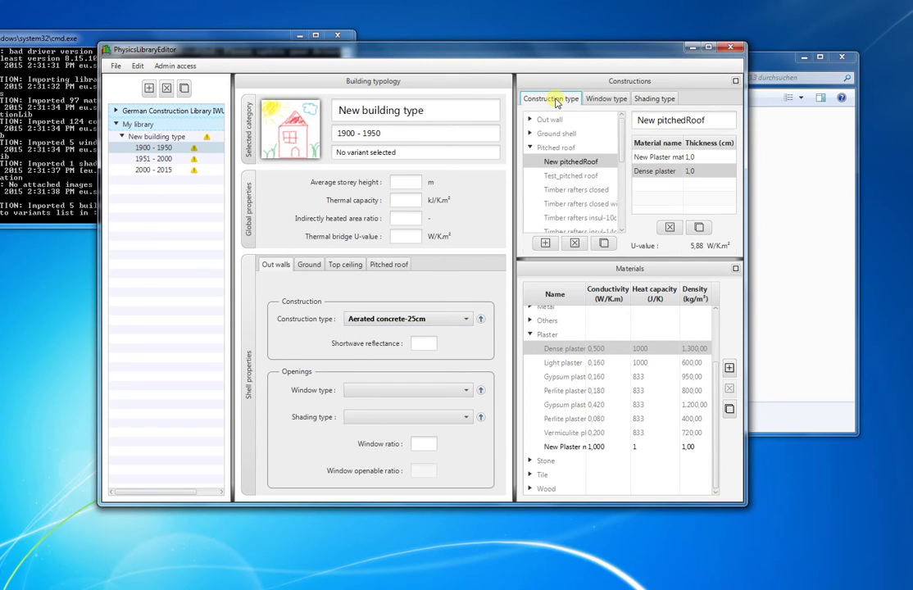
left_click(532, 149)
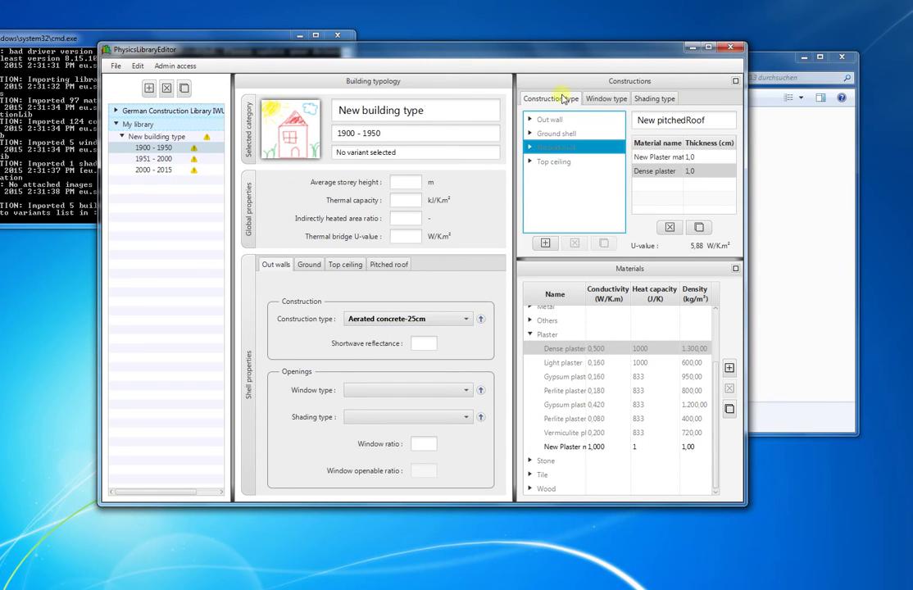
left_click(275, 268)
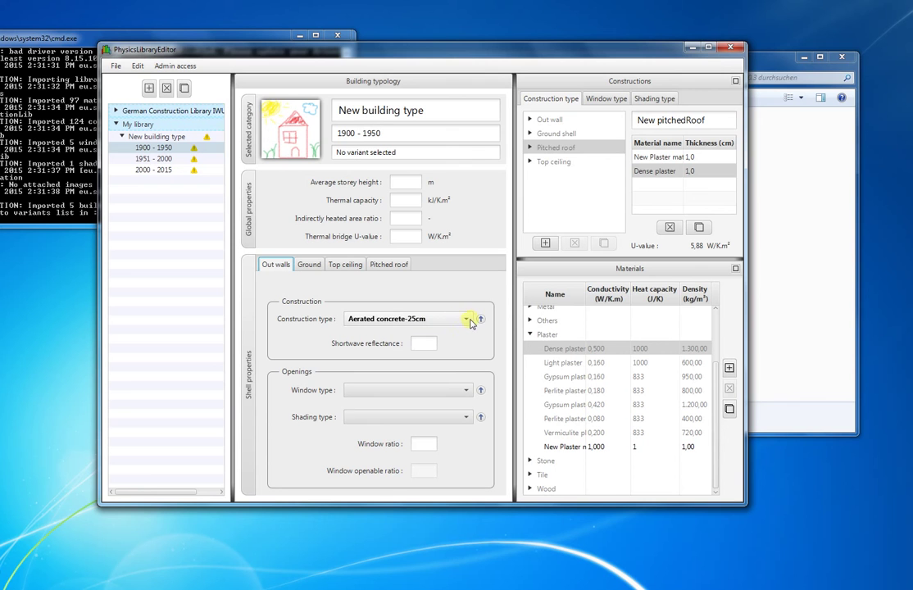
double_click(529, 120)
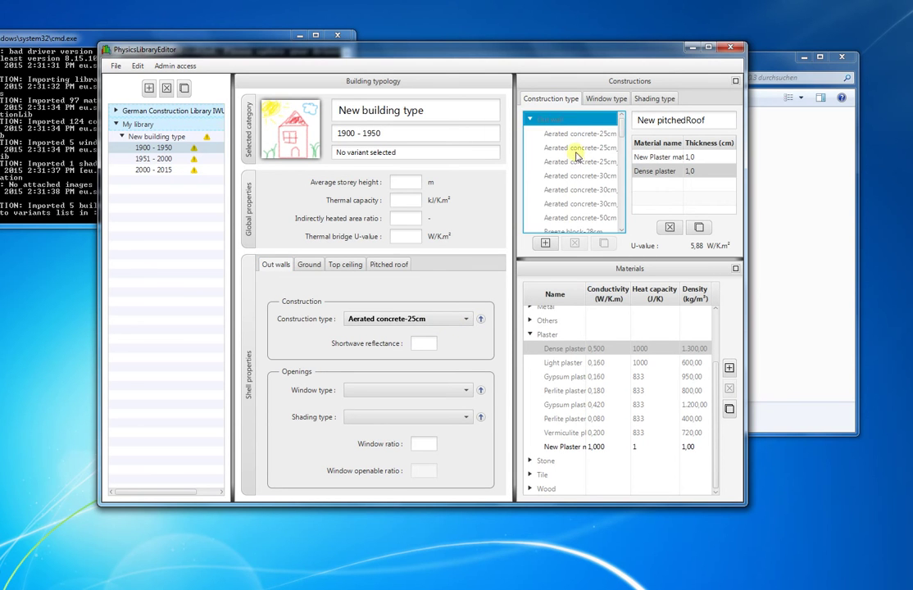
scroll(577, 168, "down", 6)
scroll(578, 177, "up", 6)
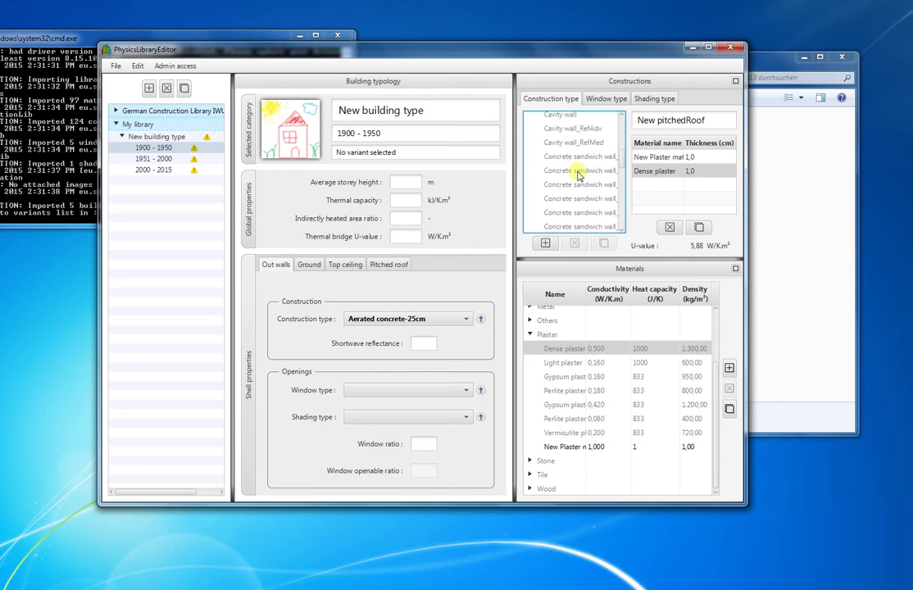
Set the outer walls' window type to Double-glazed window with plastic frame and their shading type to New shading type
left_click(472, 365)
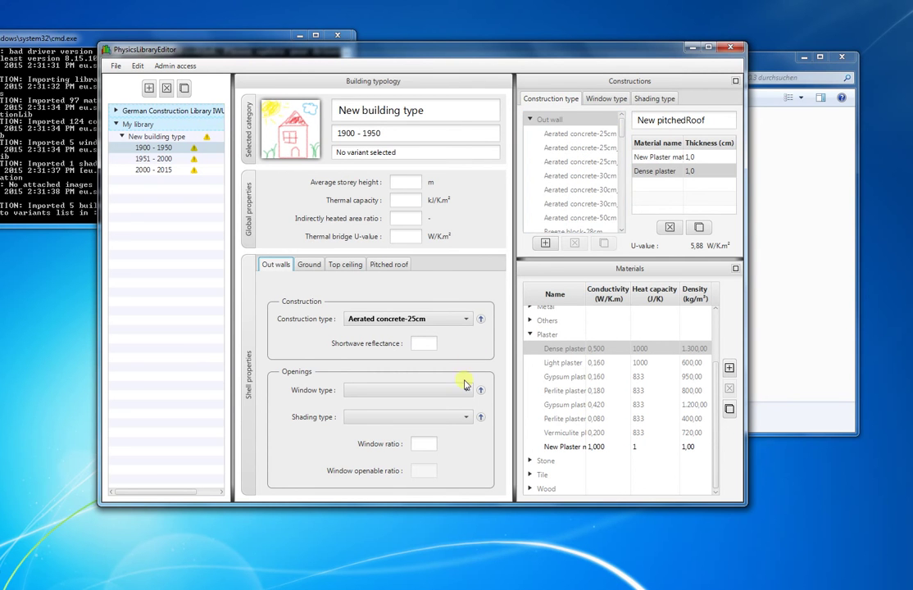
left_click(435, 392)
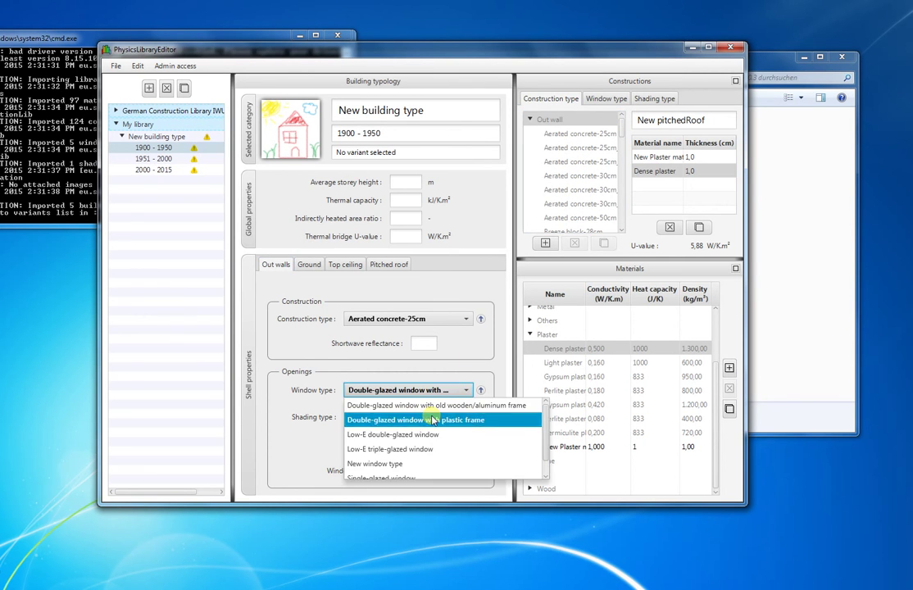
left_click(430, 420)
left_click(432, 416)
left_click(428, 432)
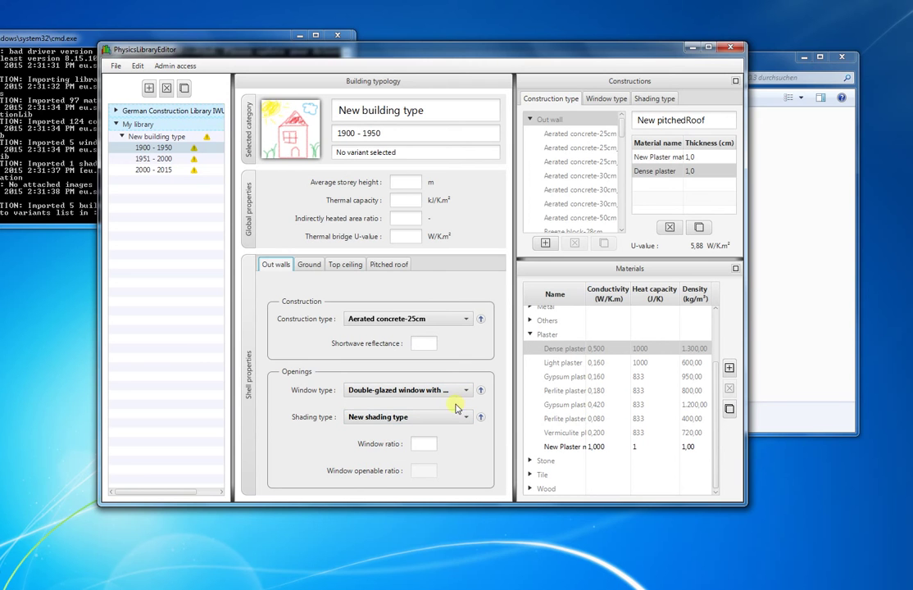
Display the shading types and mark the pitched roof of the 1900 - 1950 period as a non-existent shell component
left_click(605, 99)
left_click(656, 98)
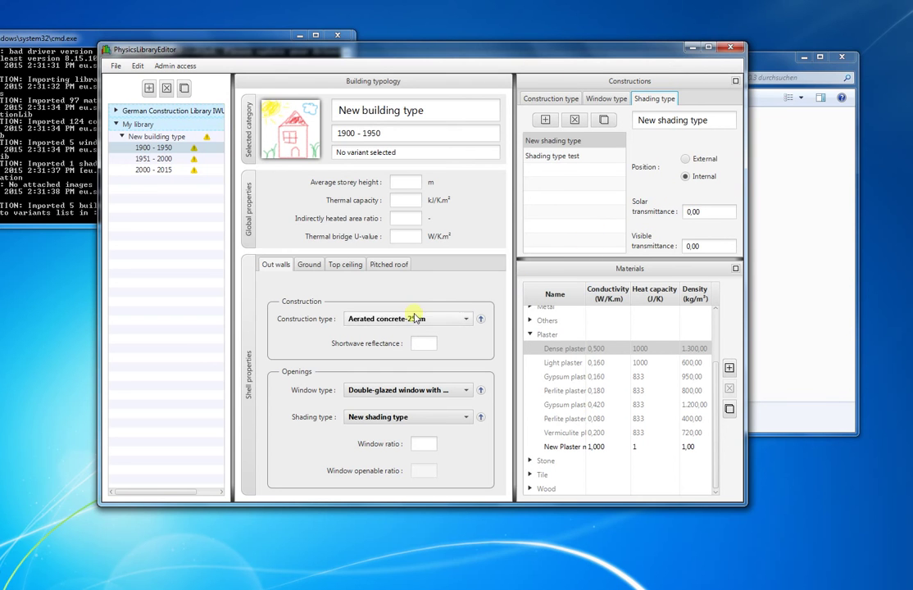
left_click(309, 267)
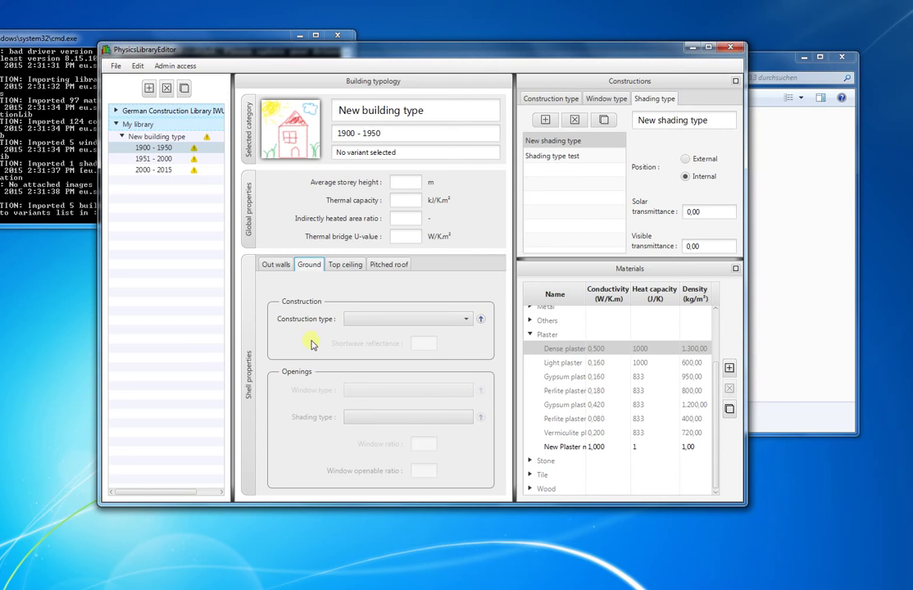
left_click(345, 265)
left_click(392, 264)
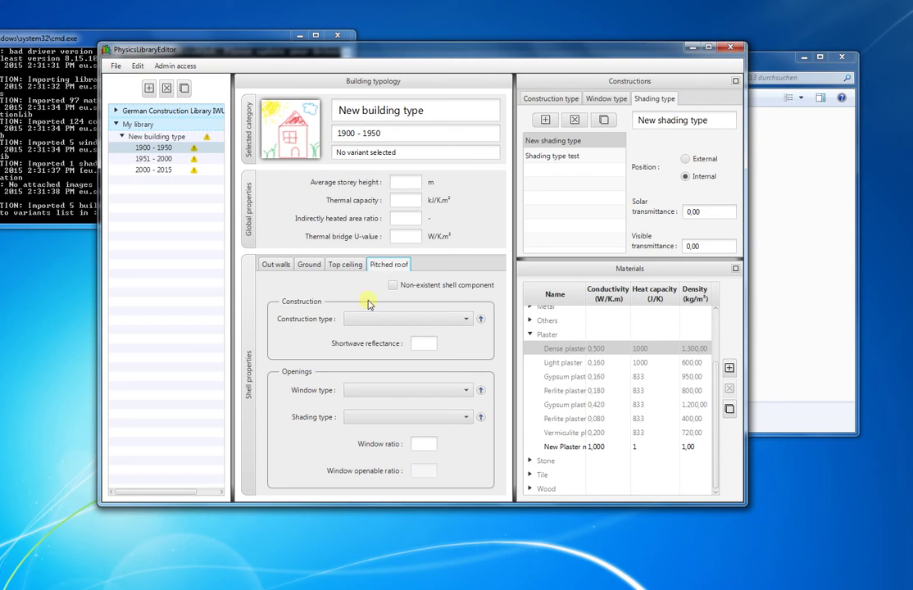
left_click(393, 285)
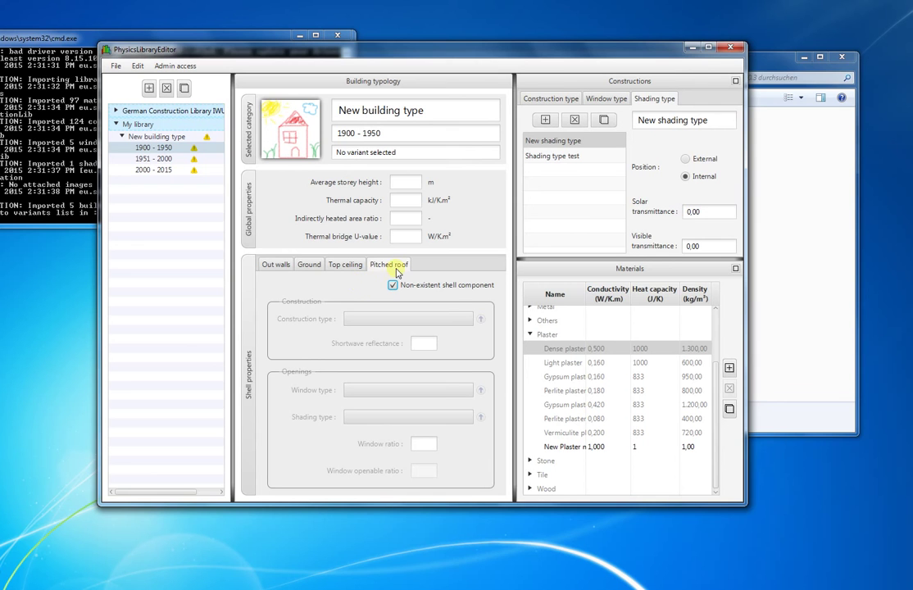
left_click(351, 267)
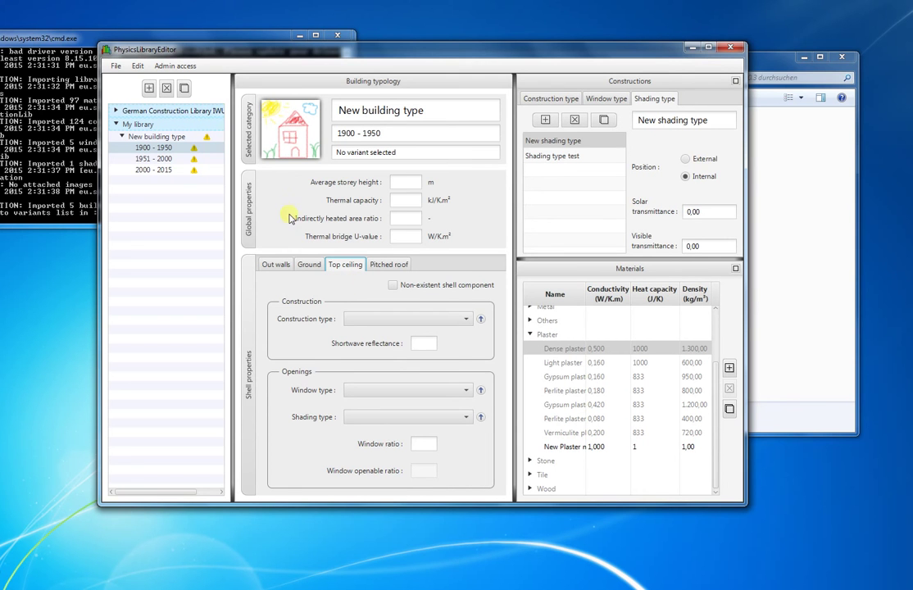
Add two variants, Refurbishment1 and a new one, to the 1900 - 1950 period and view them in My library
right_click(182, 149)
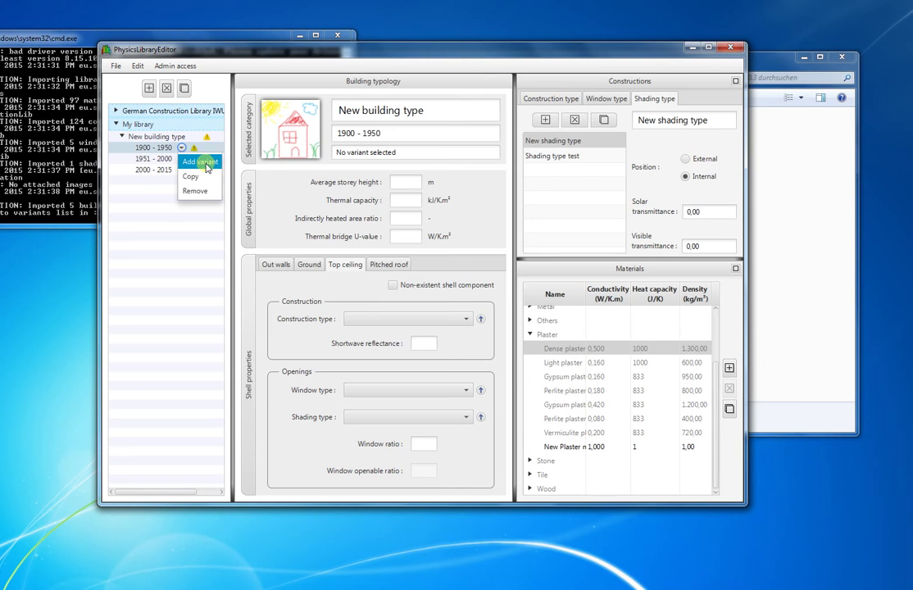
left_click(205, 163)
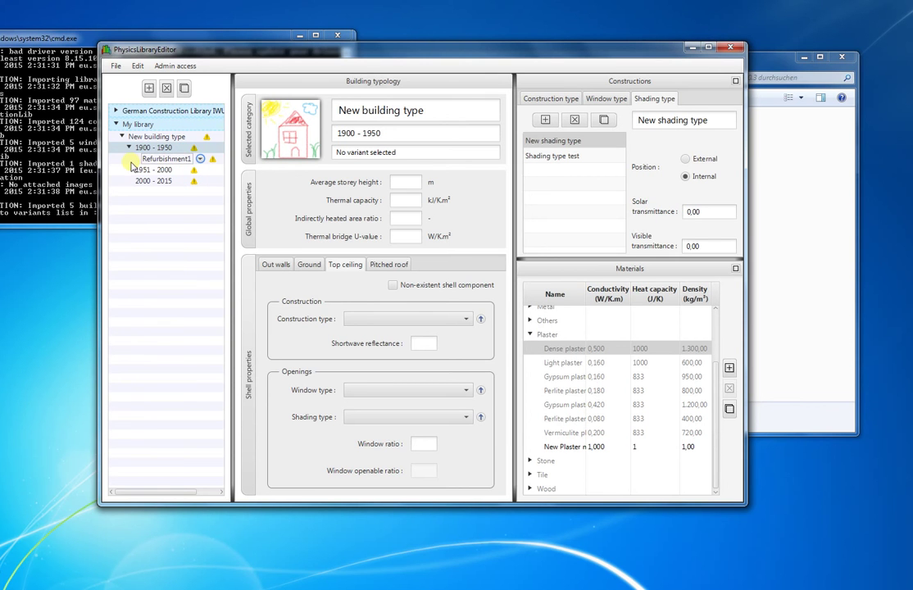
left_click(197, 123)
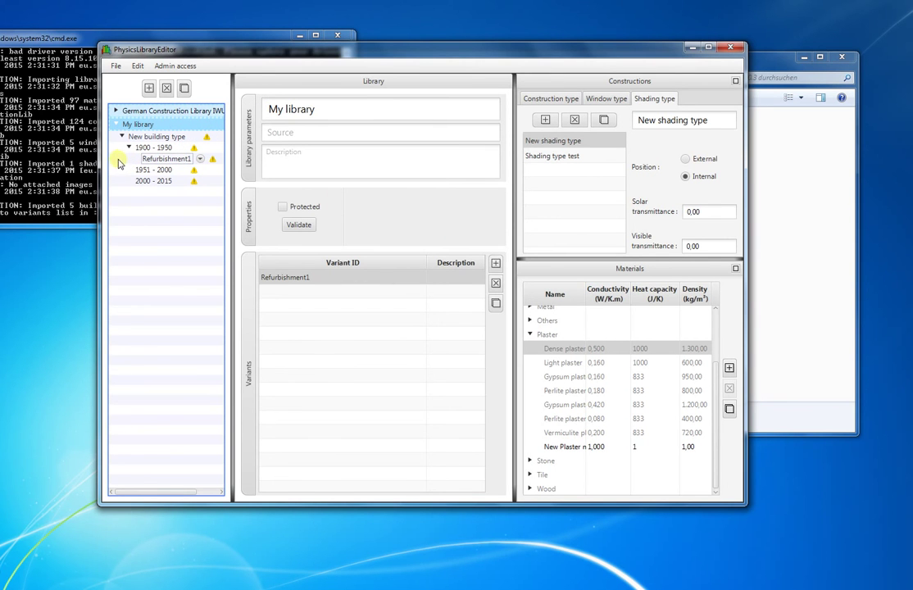
left_click(182, 148)
left_click(205, 164)
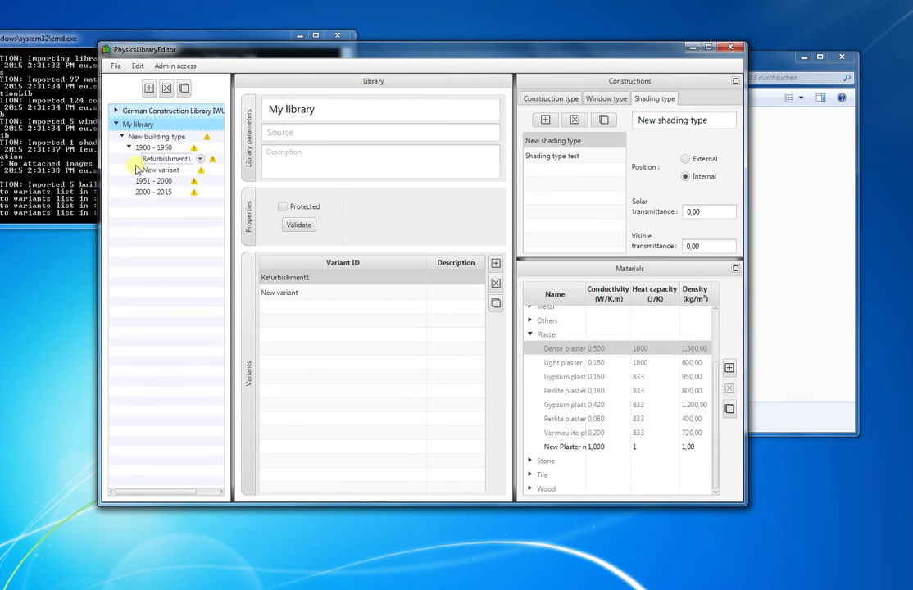
left_click(123, 170)
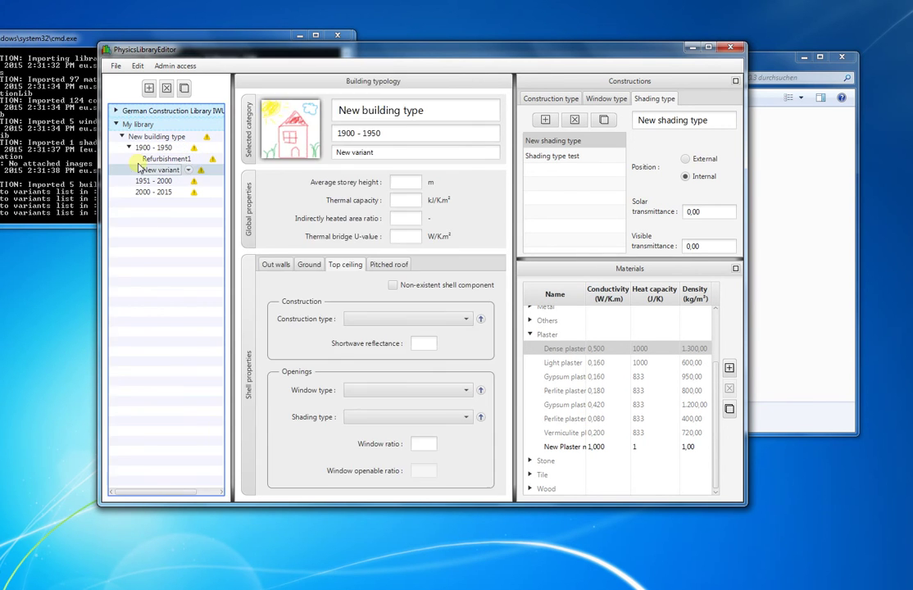
left_click(204, 125)
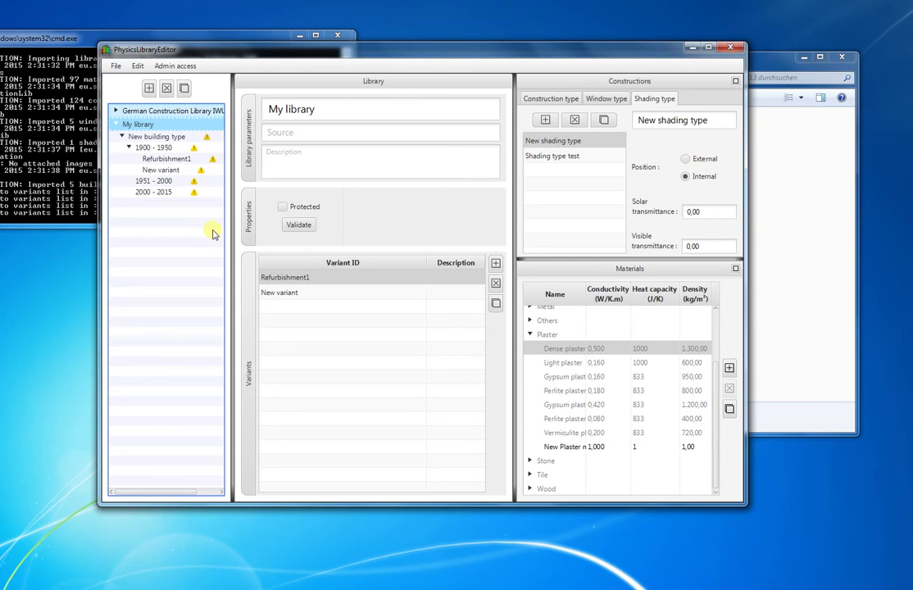
Examine the list of conflicts flagged for the 2000 - 2015 period and return to My library
double_click(191, 193)
mouse_move(195, 198)
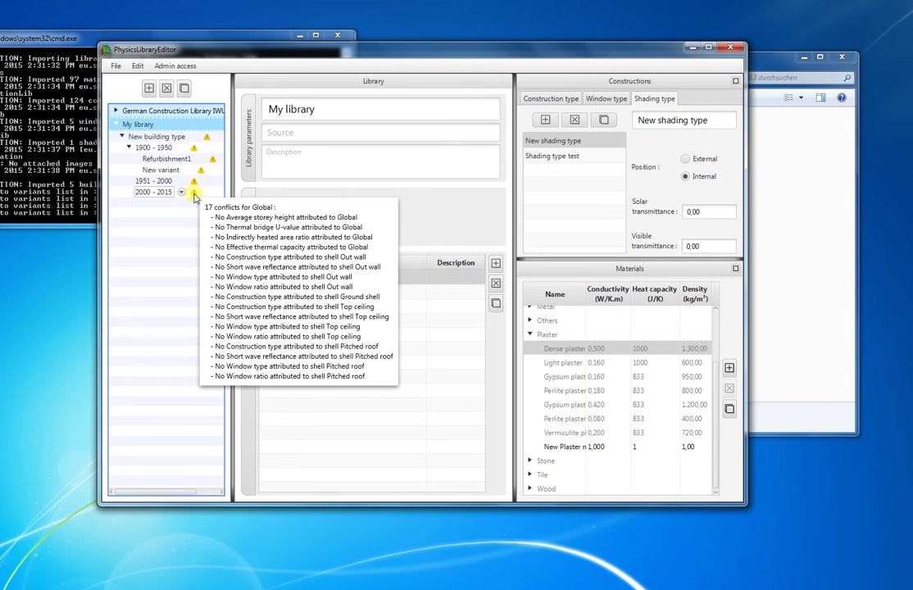
left_click(215, 127)
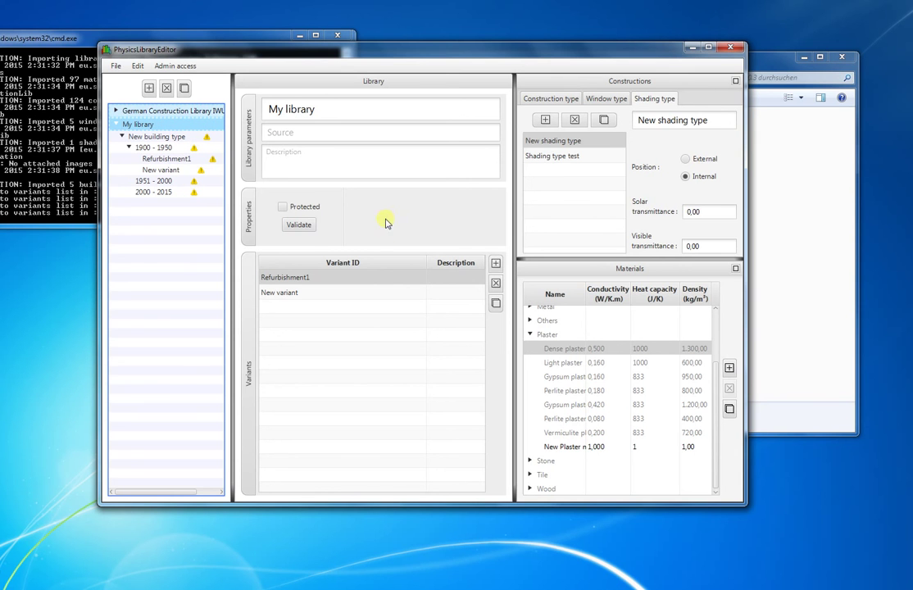
Validate My library, inspect the first entry of the conflict report and close the report
left_click(295, 227)
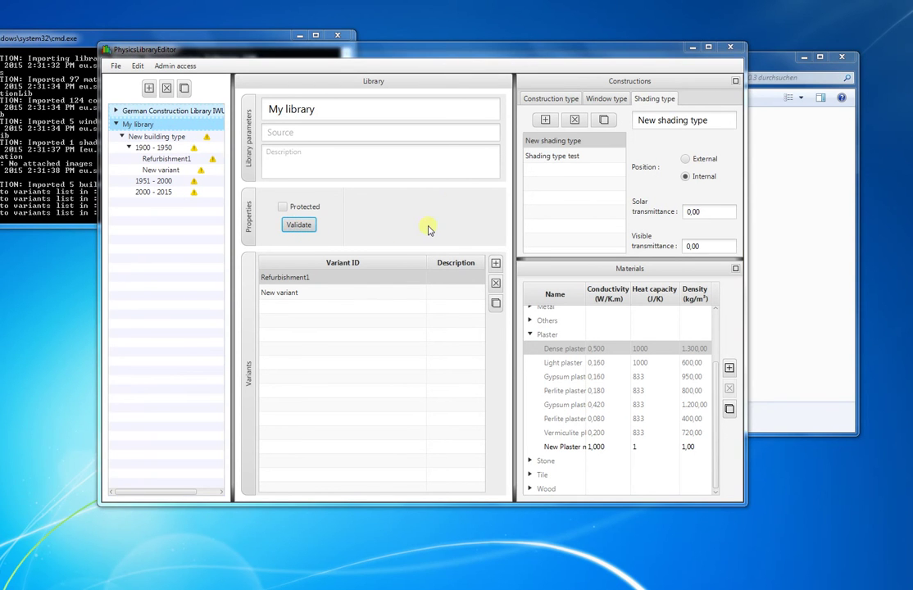
mouse_move(621, 136)
left_mouse_down()
mouse_move(608, 336)
mouse_move(619, 129)
left_mouse_up()
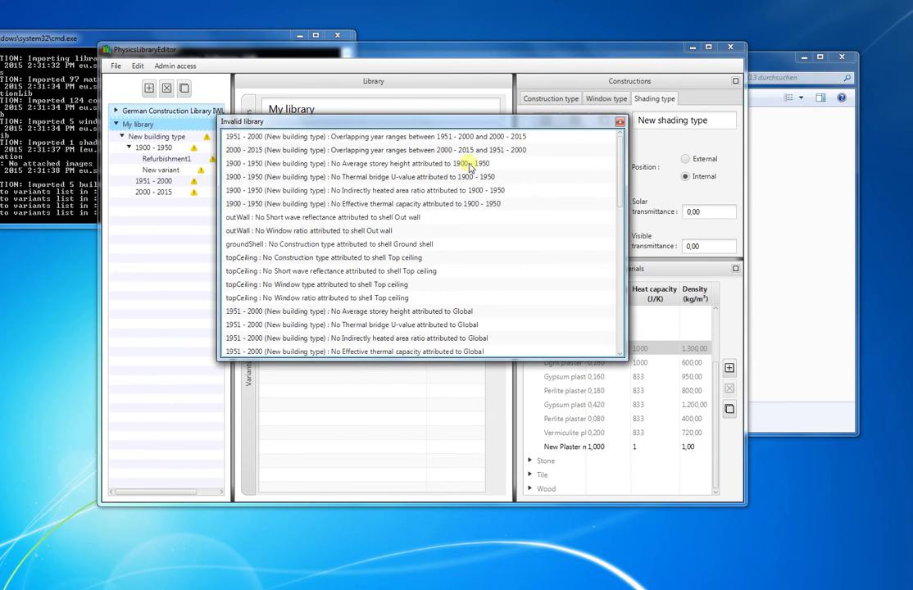
left_click(383, 138)
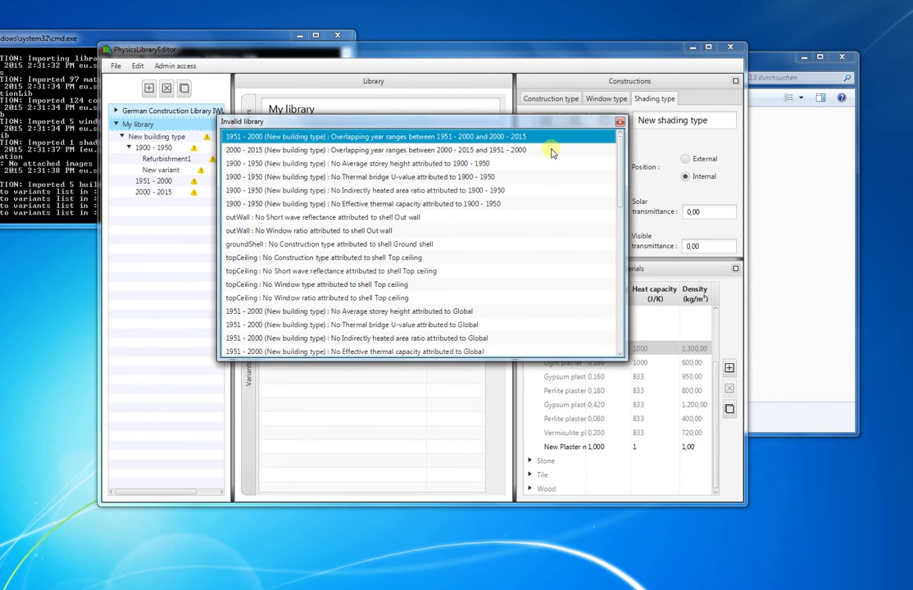
left_click(620, 121)
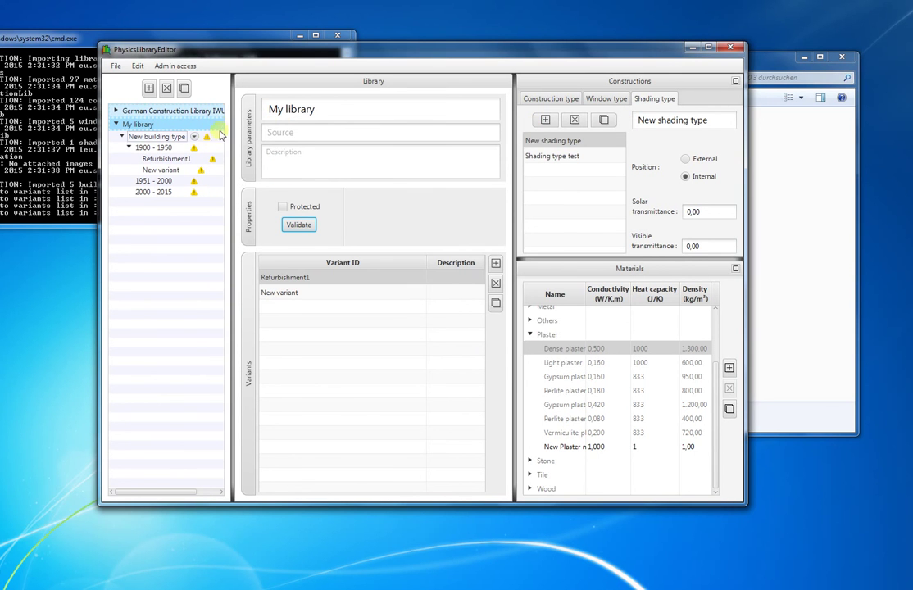
Set the start year of the new building type's third period to 2001
left_click(208, 138)
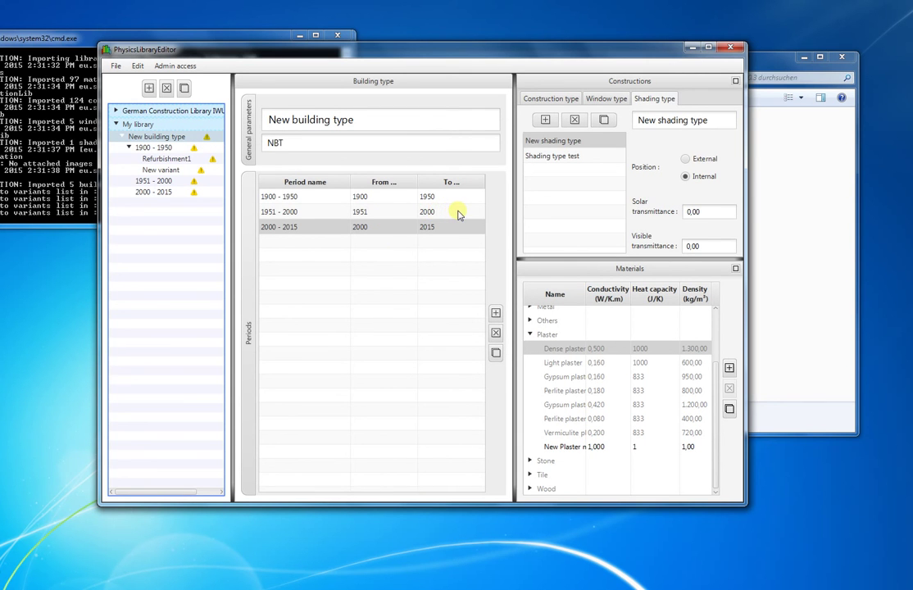
left_click(458, 214)
left_click(343, 231)
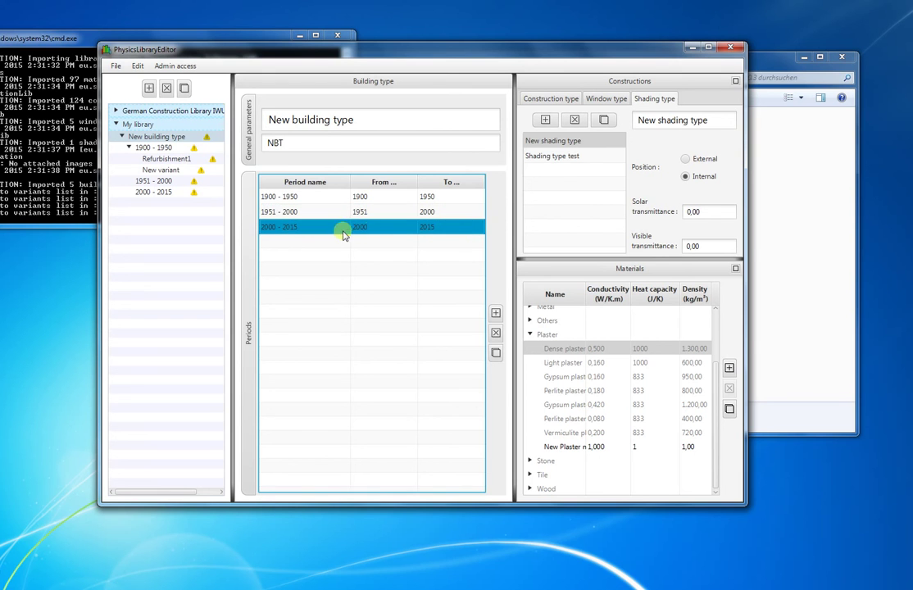
left_click(363, 227)
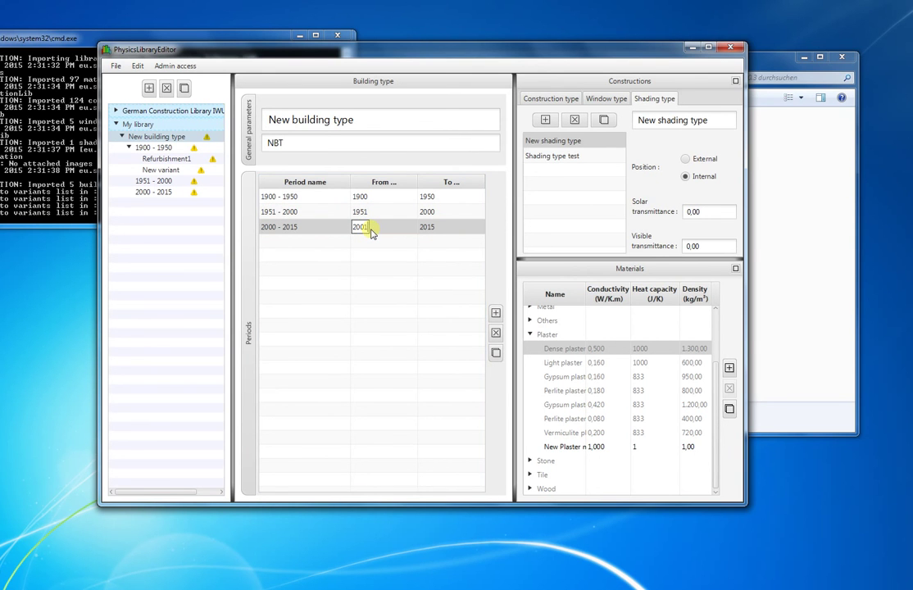
key("Return")
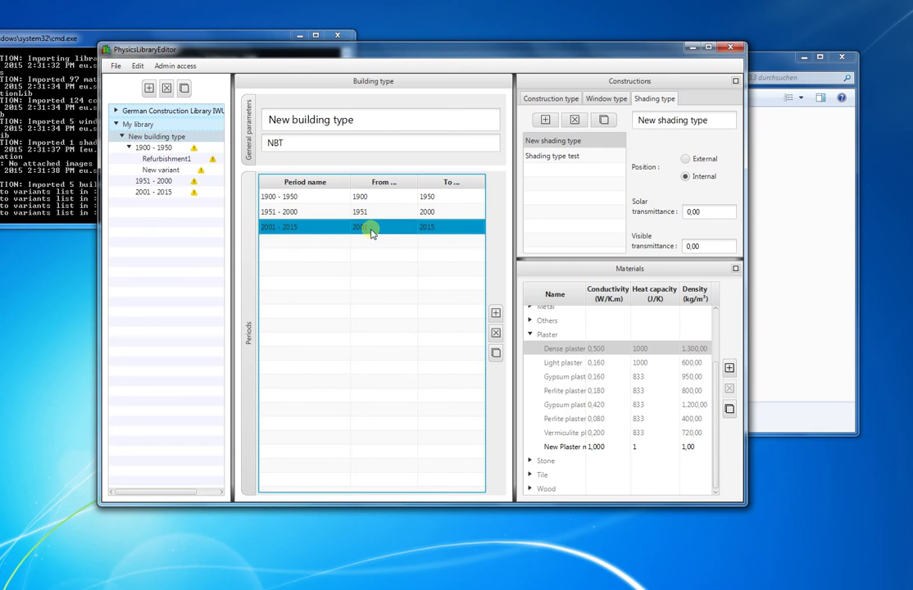
Return to My library and set it as protected
left_click(206, 139)
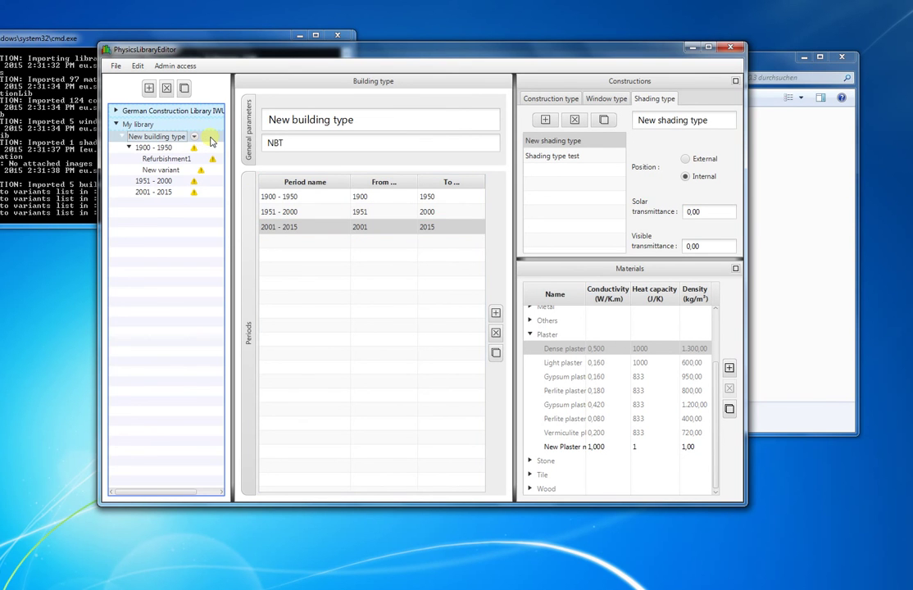
left_click(212, 127)
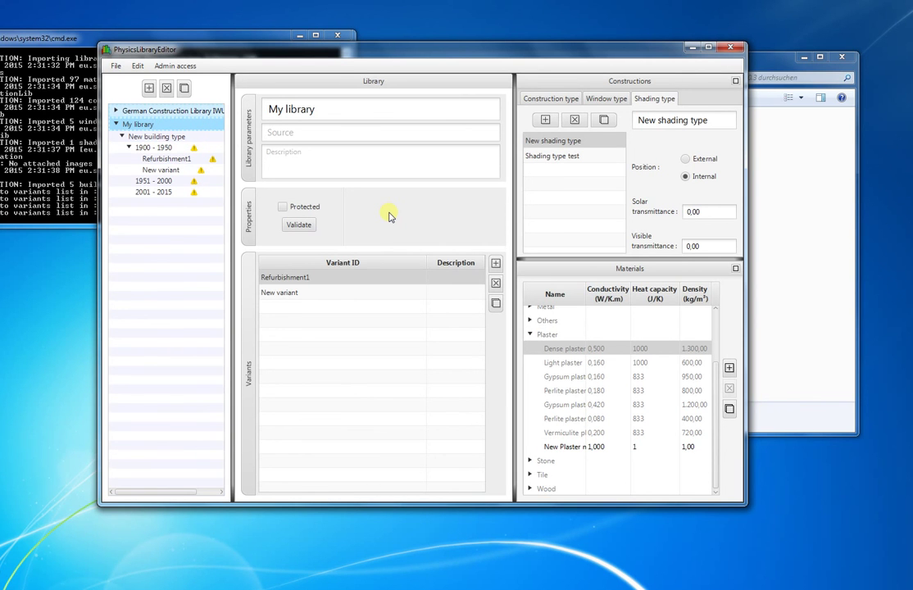
left_click(300, 208)
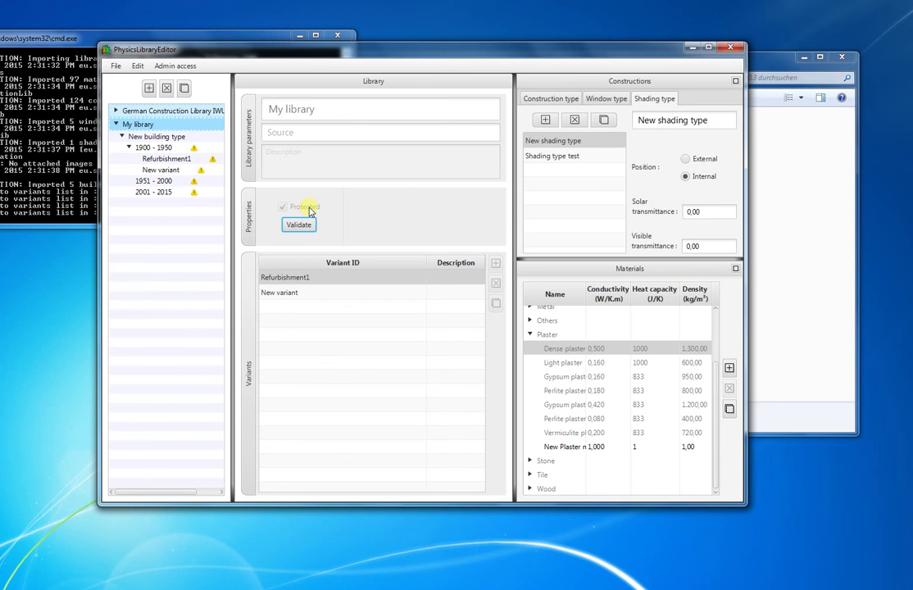
Check whether the period properties and the building type's period table can still be edited in the protected library
left_click(217, 182)
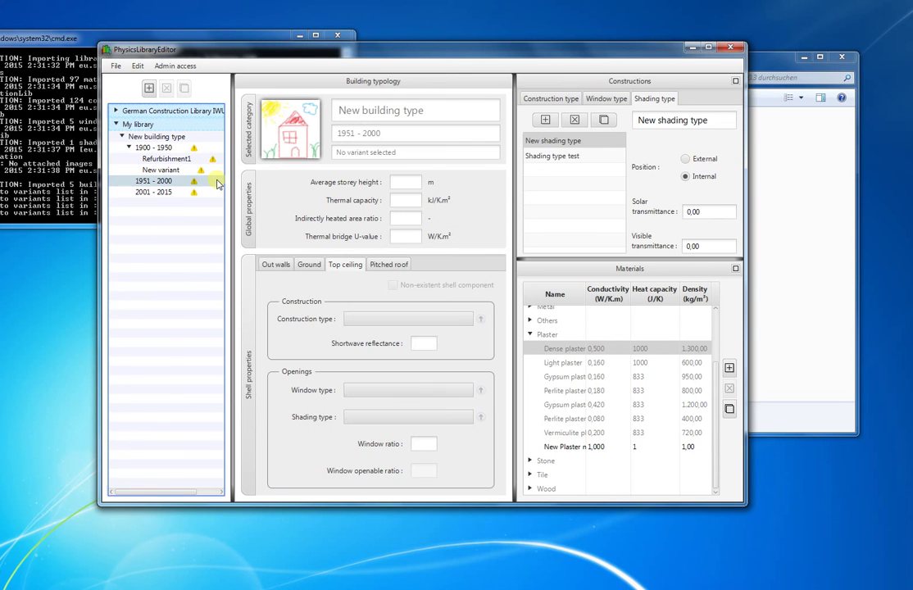
left_click(404, 201)
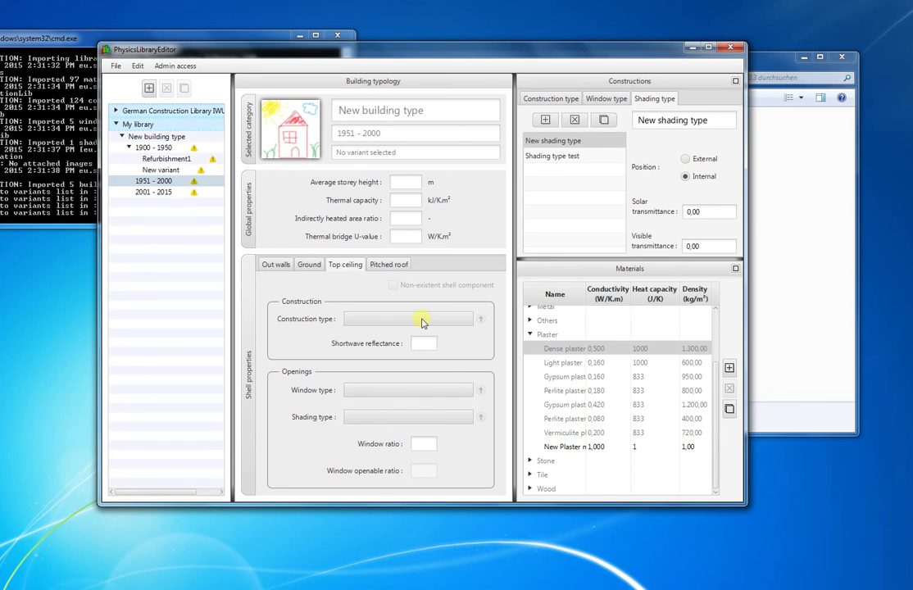
left_click(423, 320)
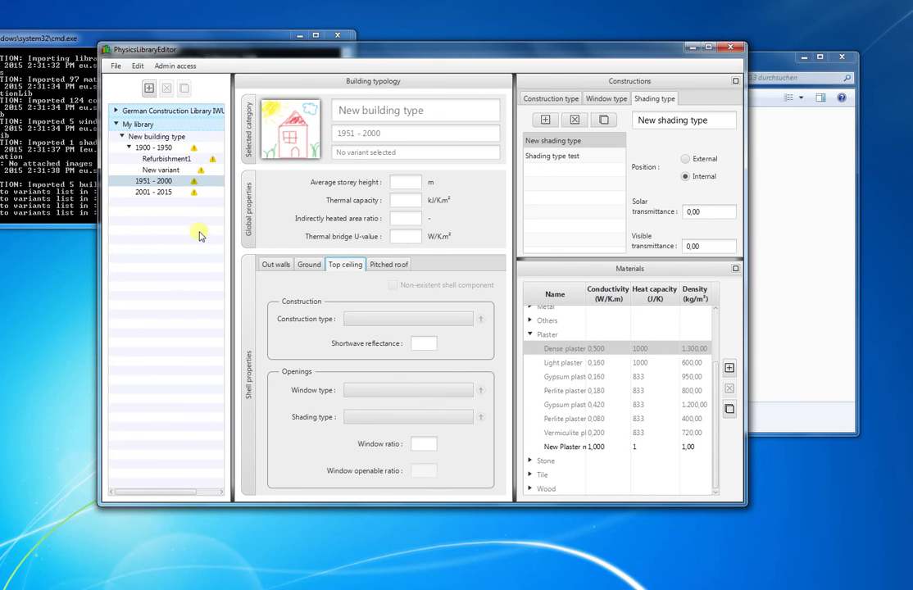
left_click(212, 150)
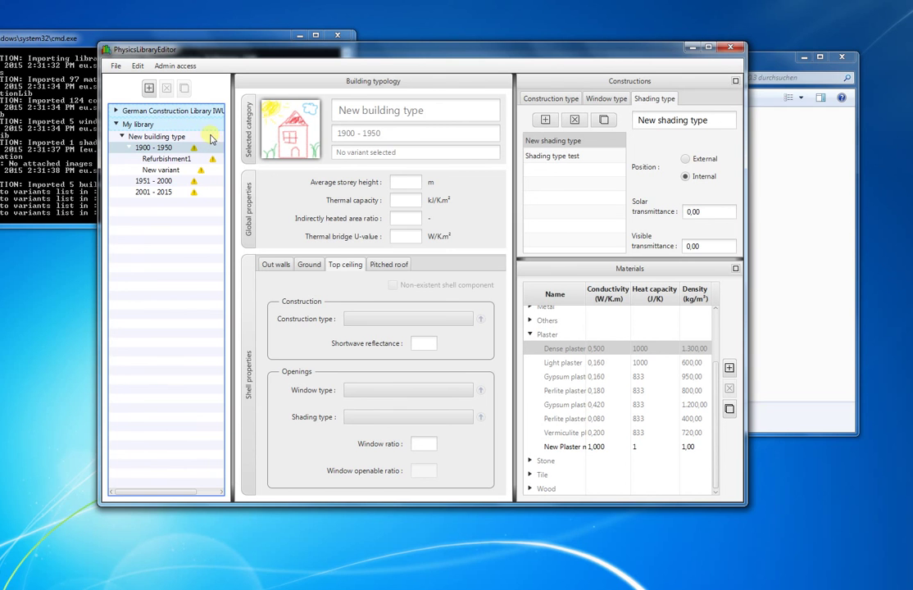
left_click(210, 138)
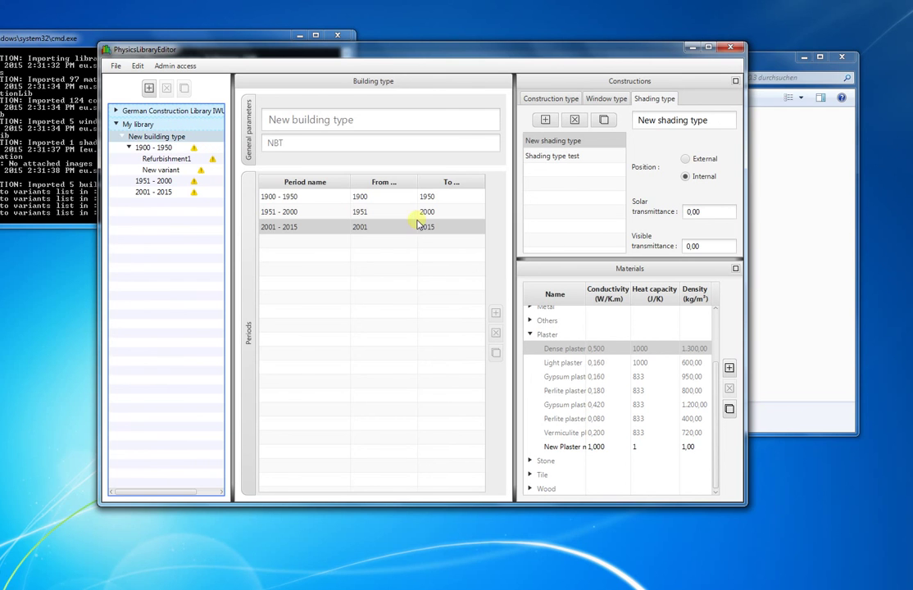
left_click(453, 214)
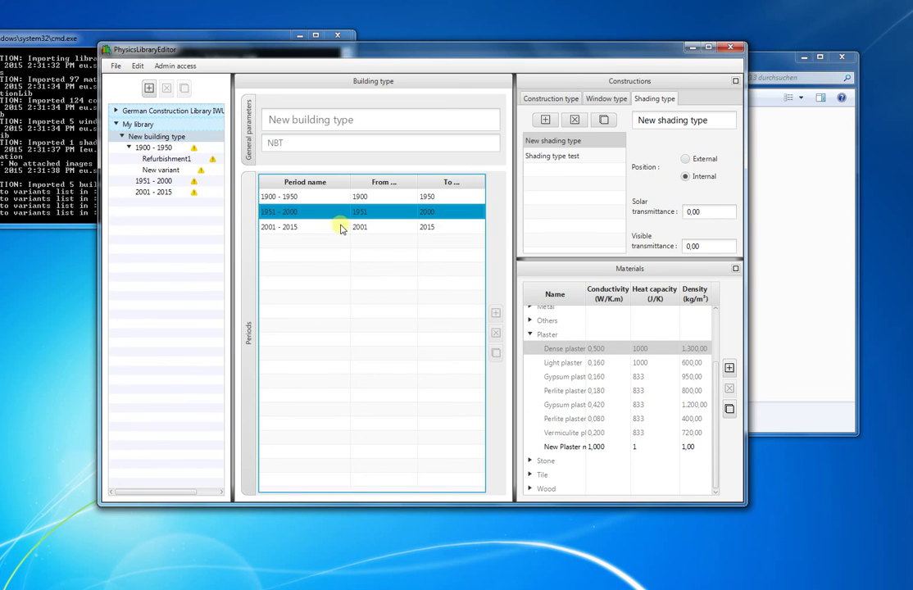
left_click(212, 124)
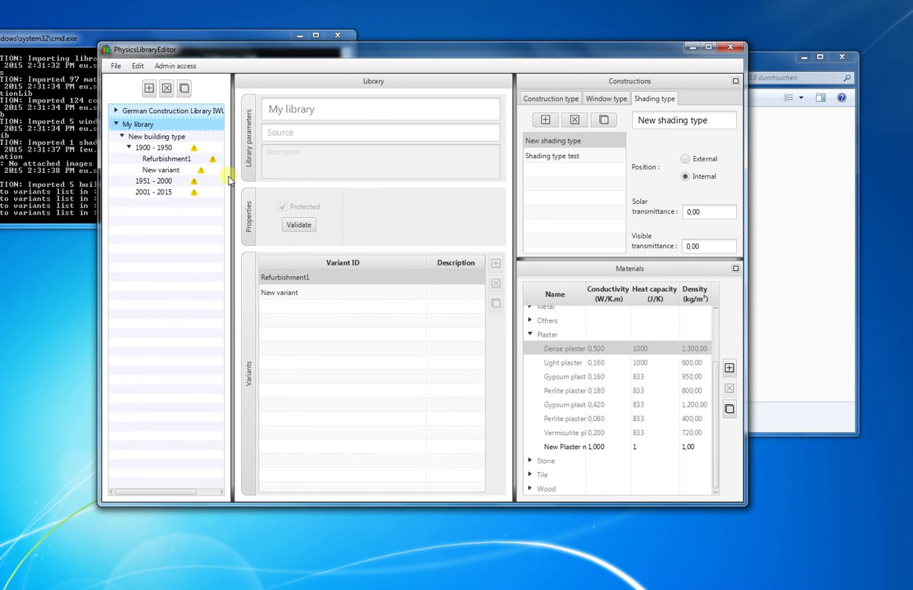
left_click(116, 66)
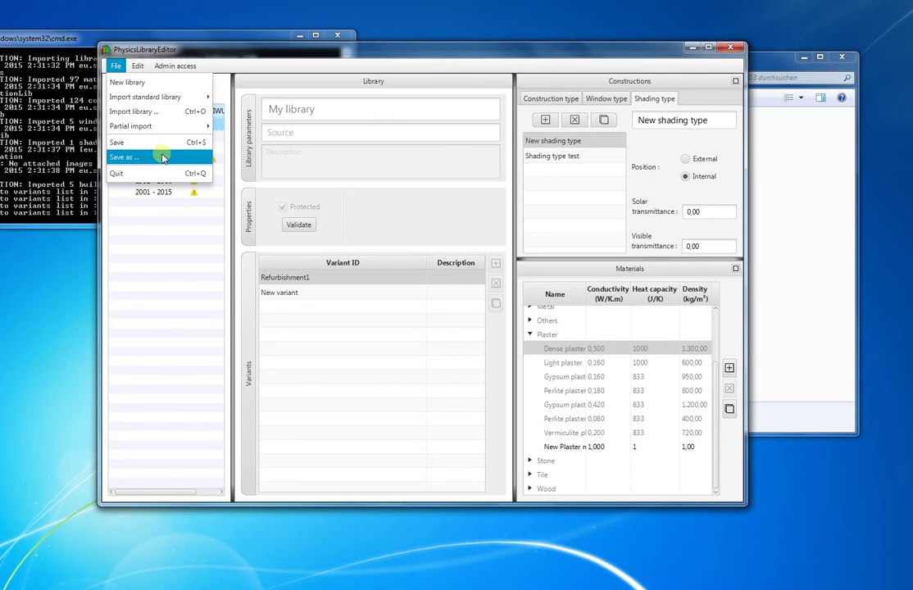
left_click(140, 130)
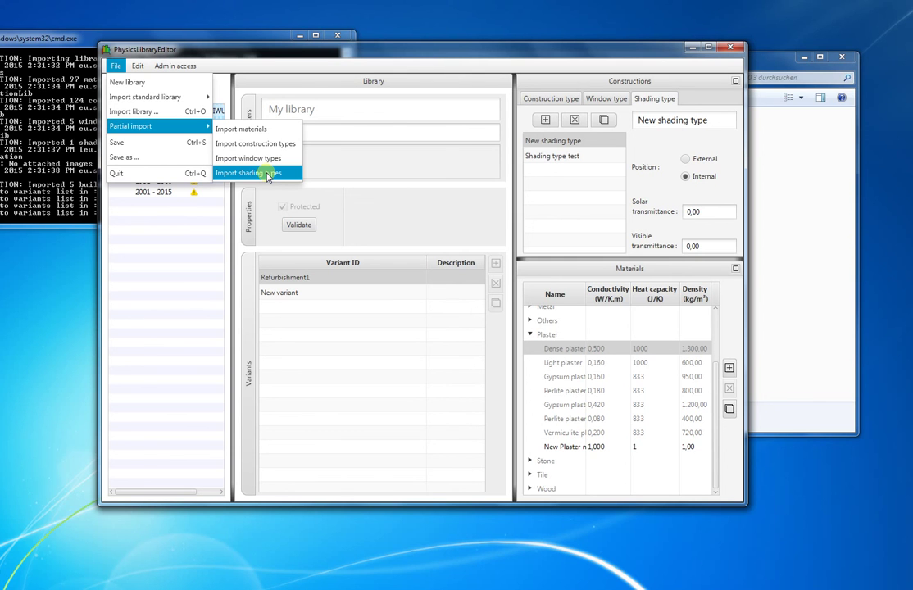
left_click(306, 146)
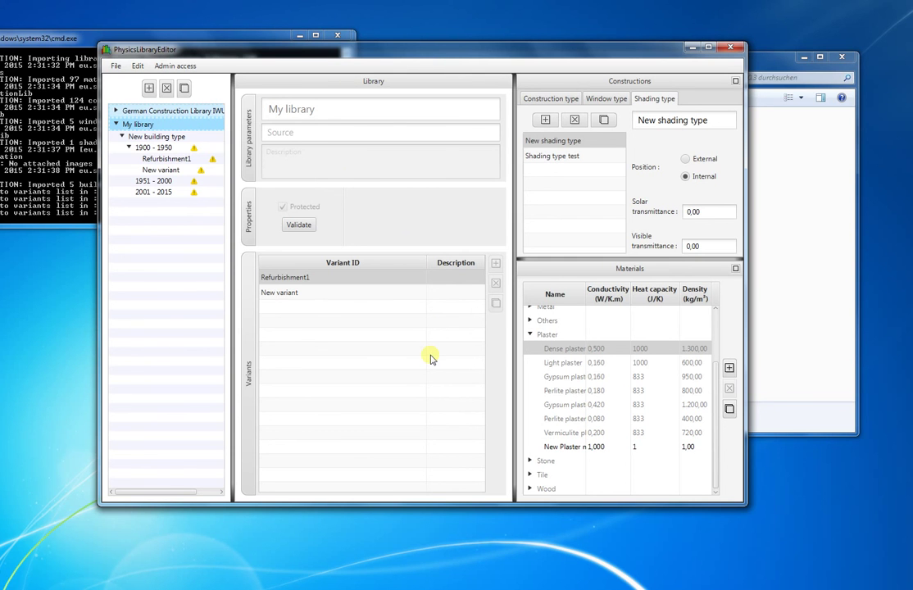